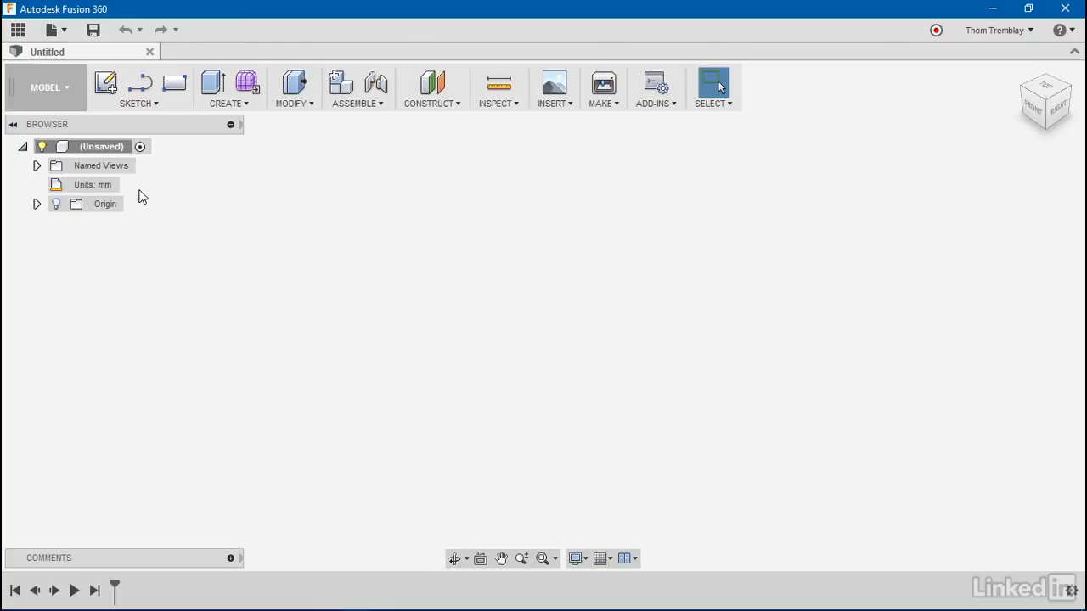
Step: Change the document's active units to inches
mouse_move(127, 188)
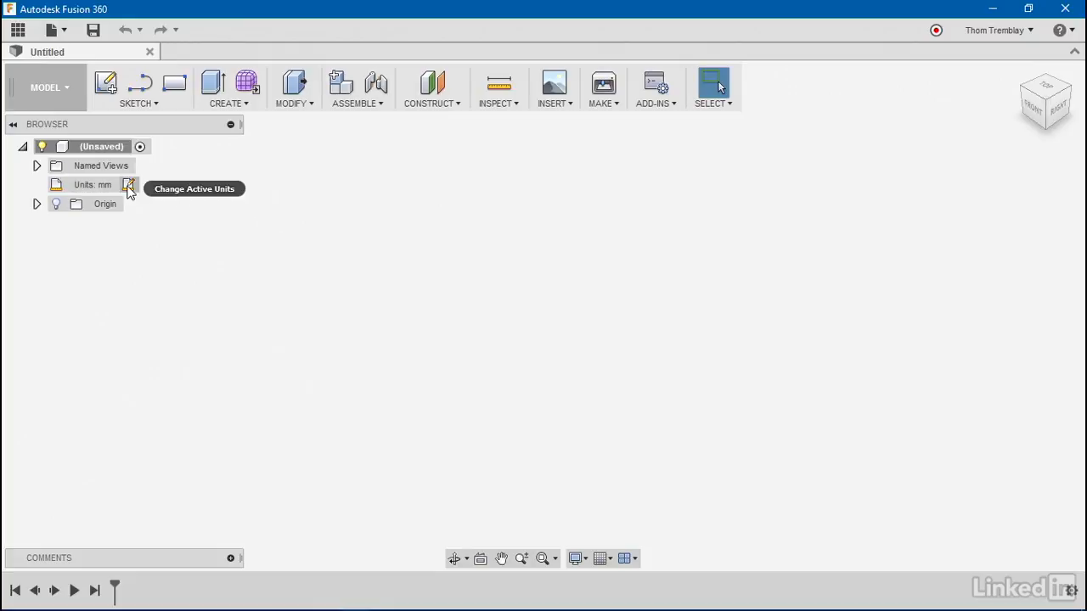
left_click(129, 186)
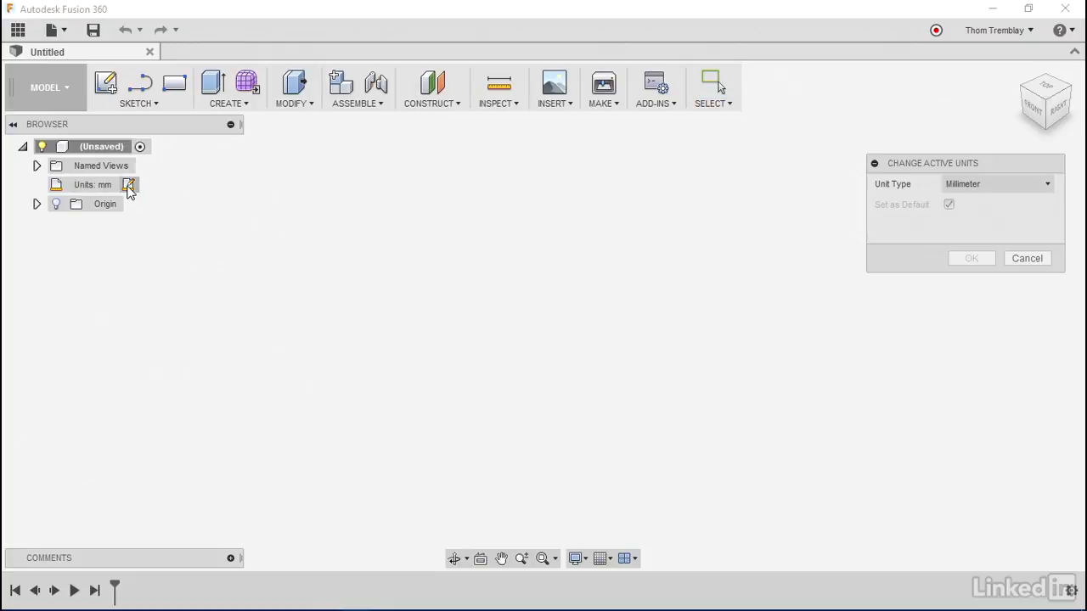
left_click(1005, 188)
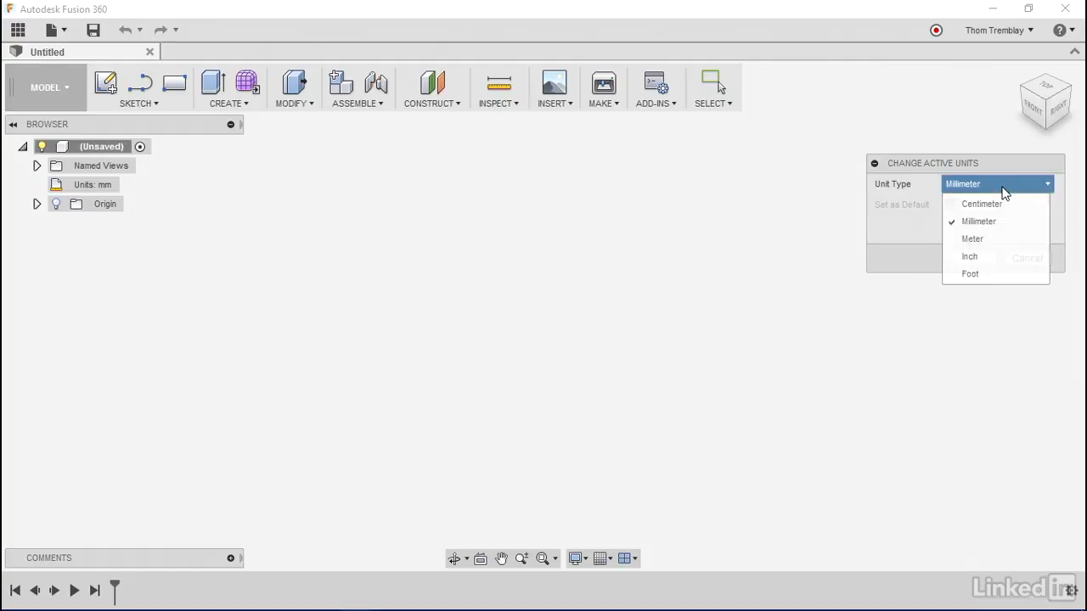
left_click(990, 255)
left_click(972, 259)
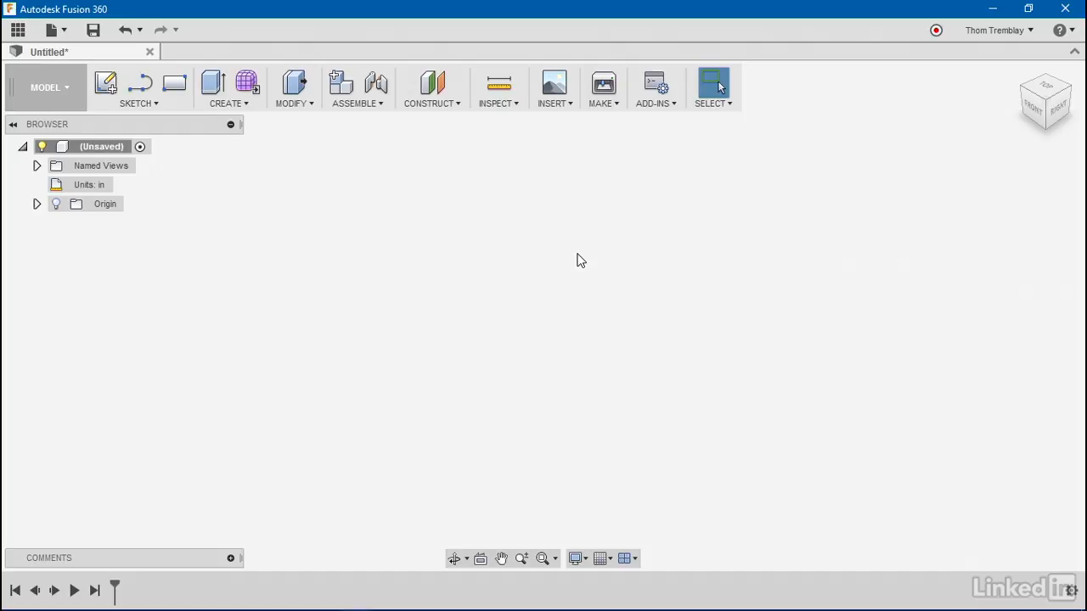
Step: Create a new component under the top-level design and rename it Side
right_click(120, 150)
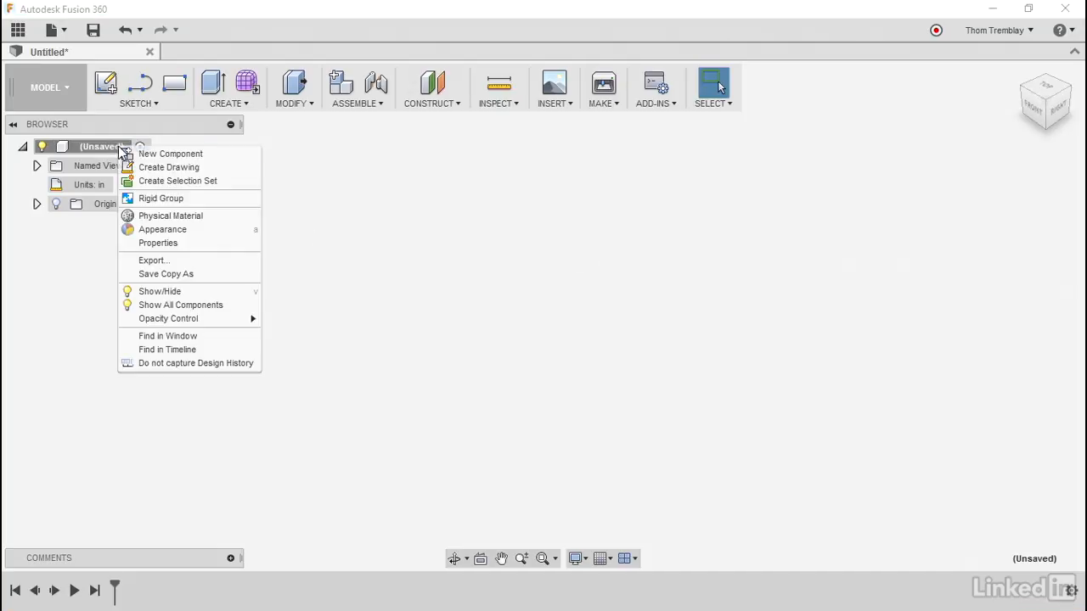
left_click(188, 156)
left_click(153, 227)
left_click(149, 226)
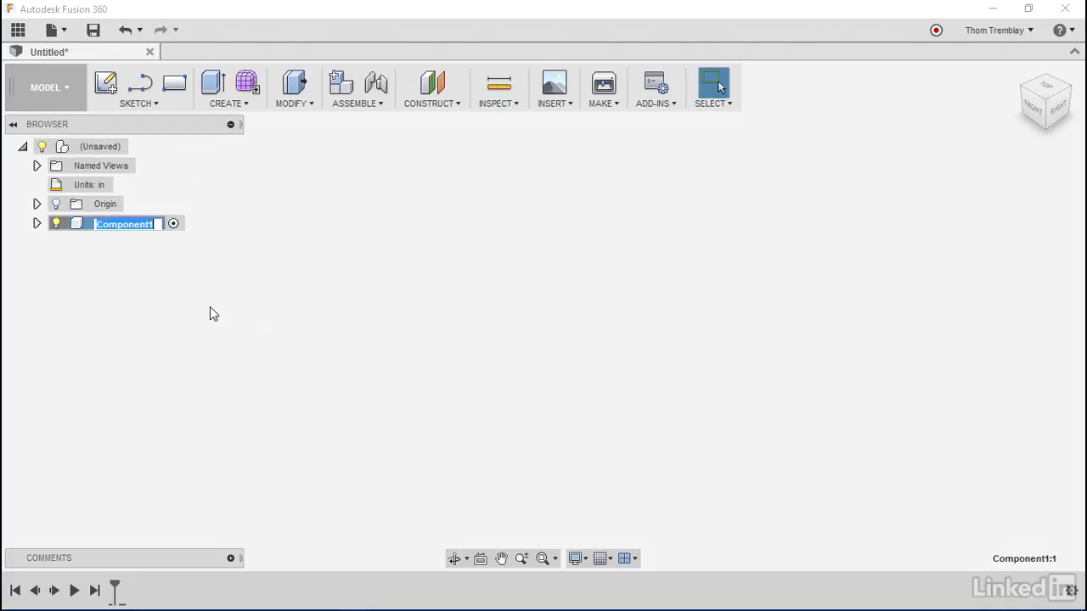
type("Side")
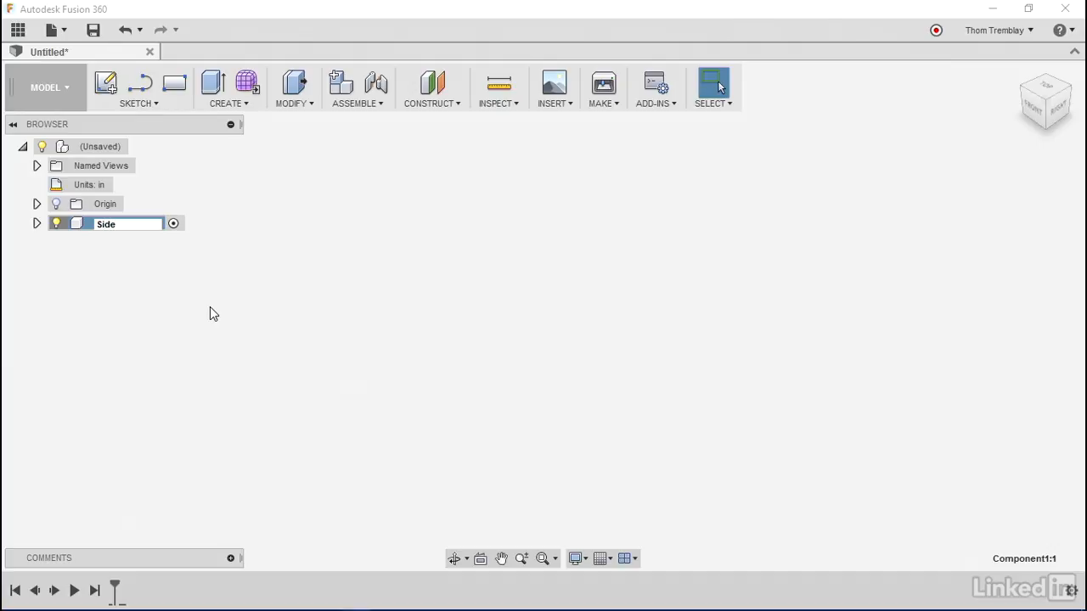
key("Return")
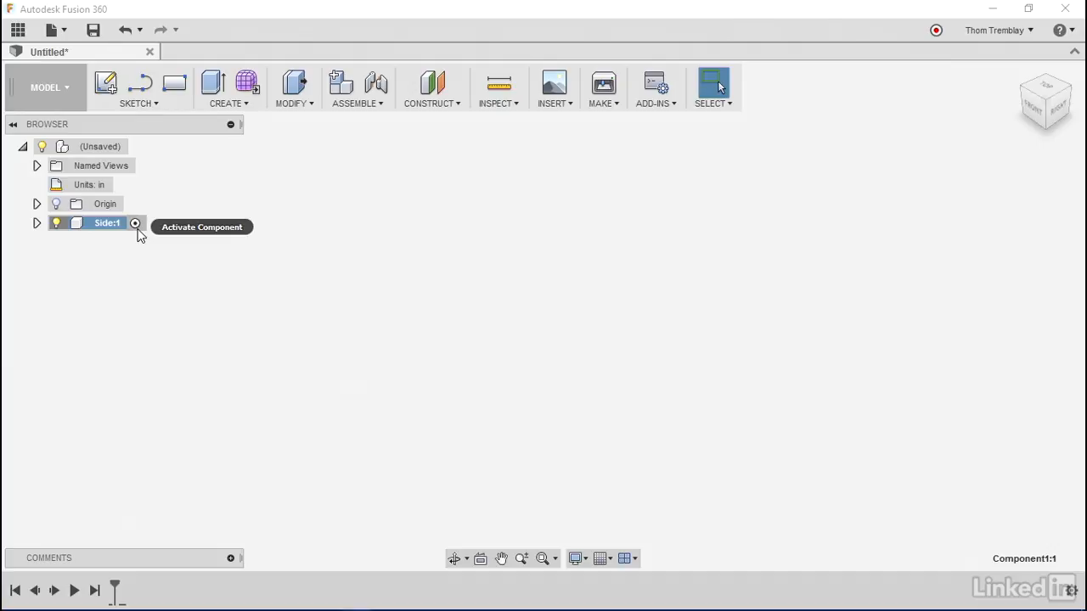
left_click(329, 235)
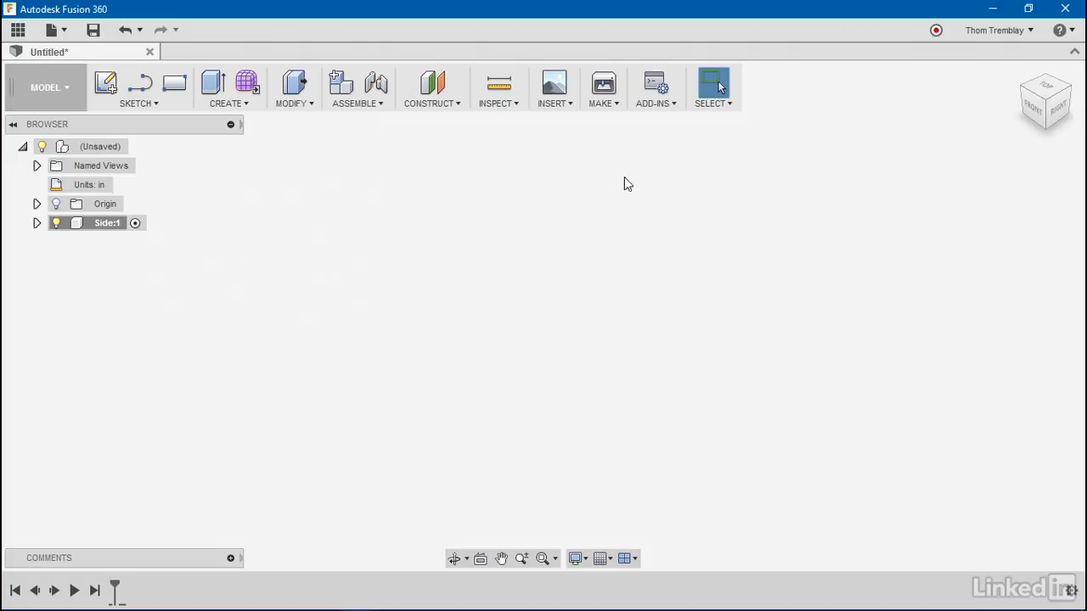
Step: Start a line sketch on the front plane and draw a line about 5.7 in long from the origin, at about 114.6 degrees
right_click(560, 195)
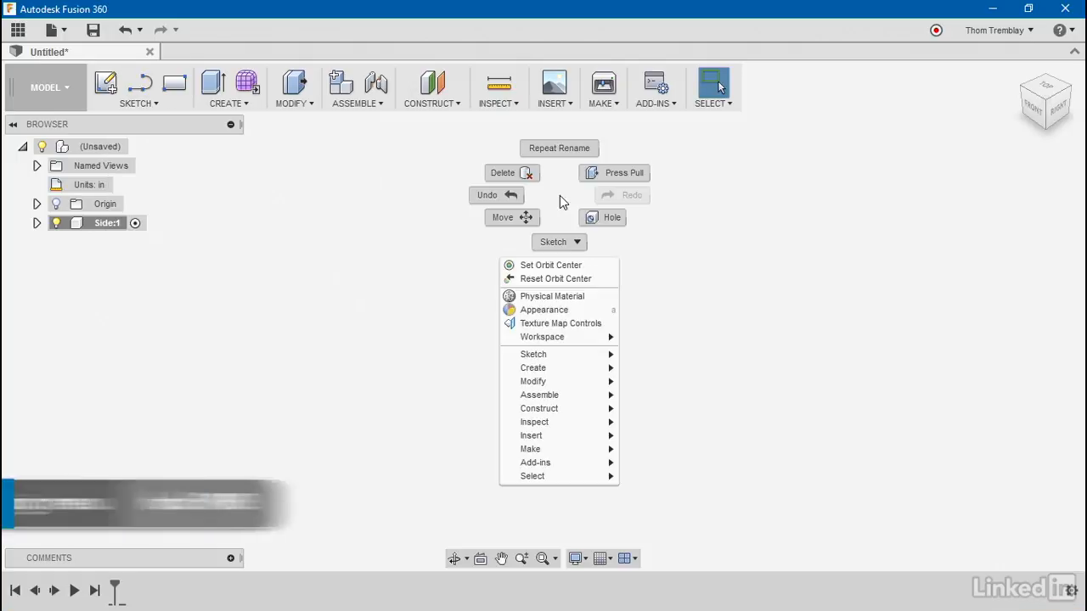
left_click(558, 241)
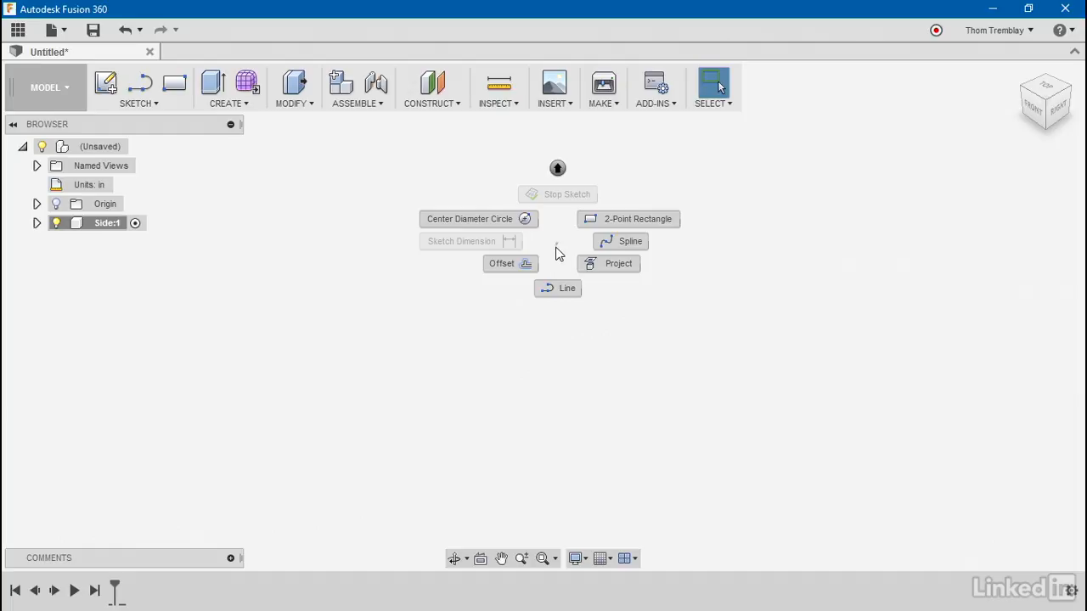
left_click(558, 292)
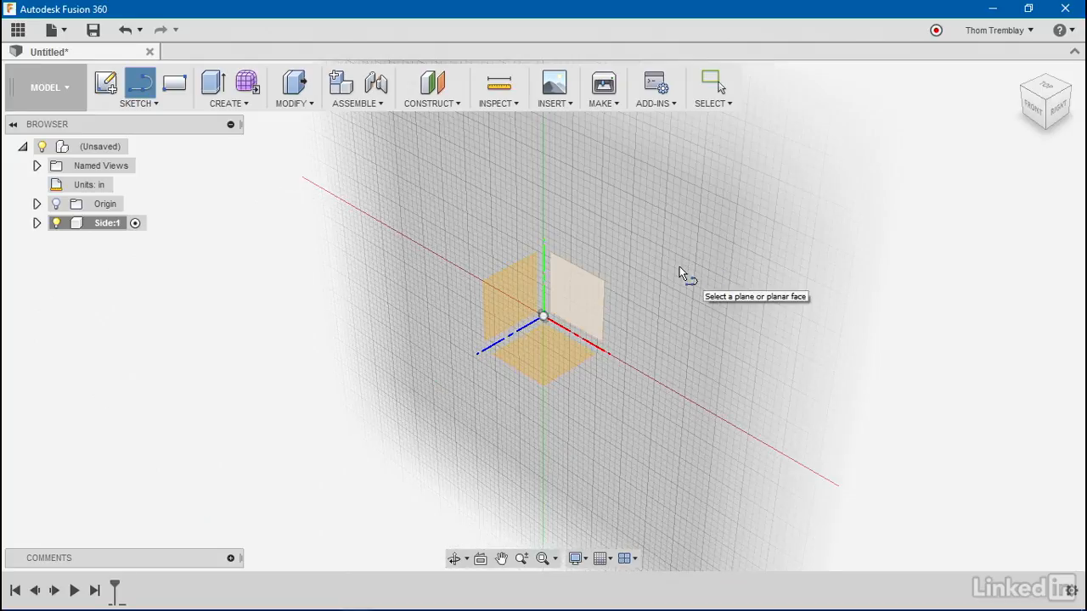
left_click(680, 270)
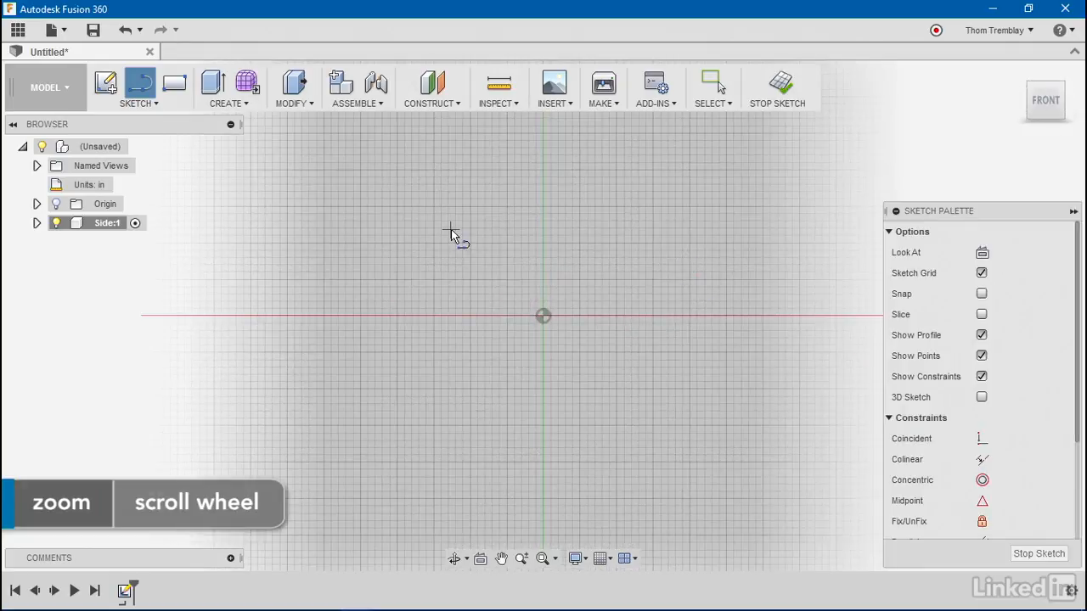
scroll(399, 204, "down", 2)
mouse_move(400, 205)
middle_mouse_down()
mouse_move(453, 286)
mouse_move(565, 368)
mouse_move(599, 381)
mouse_move(625, 358)
mouse_move(543, 306)
mouse_move(514, 334)
middle_mouse_up()
scroll(626, 357, "down", 2)
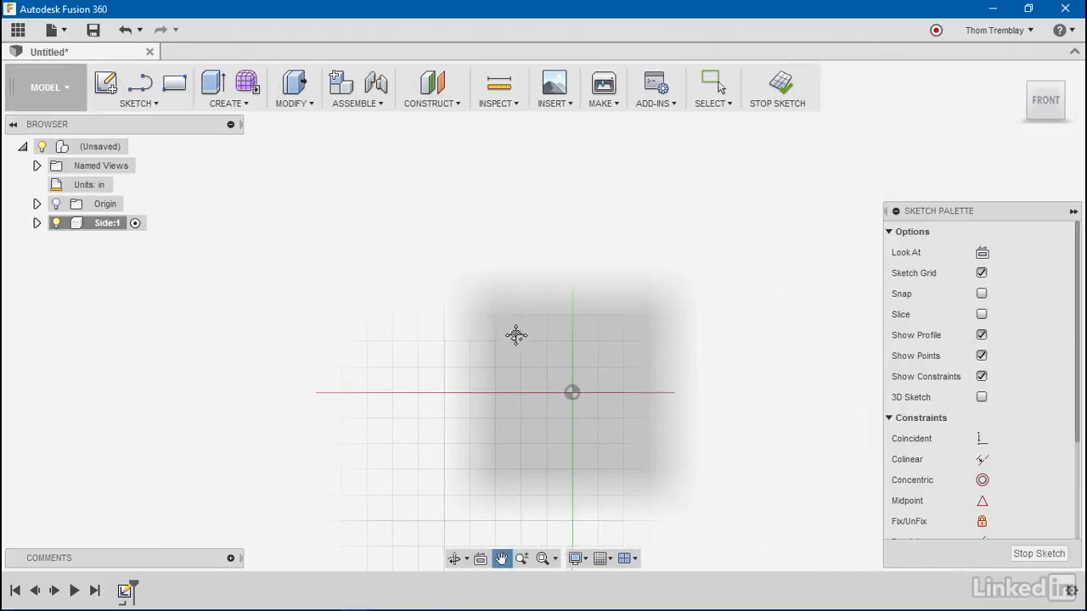
left_click(573, 394)
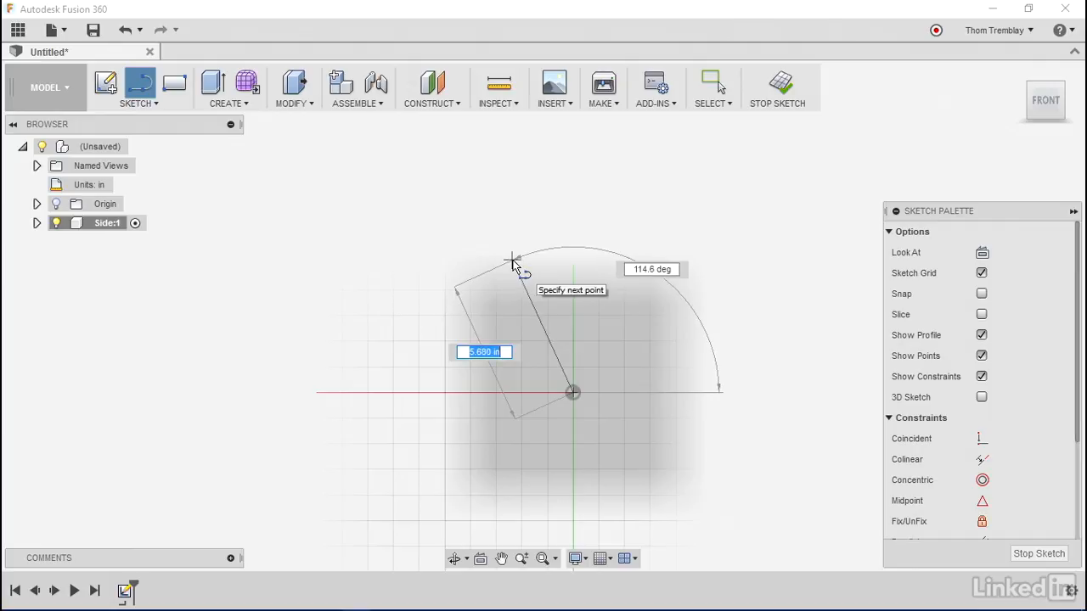
left_click(512, 261)
Step: Continue the first line's upper end with a tangent arc that bends up and back to the right
middle_click_drag(502, 230, 592, 348)
scroll(592, 340, "up", 1)
scroll(591, 330, "down", 4)
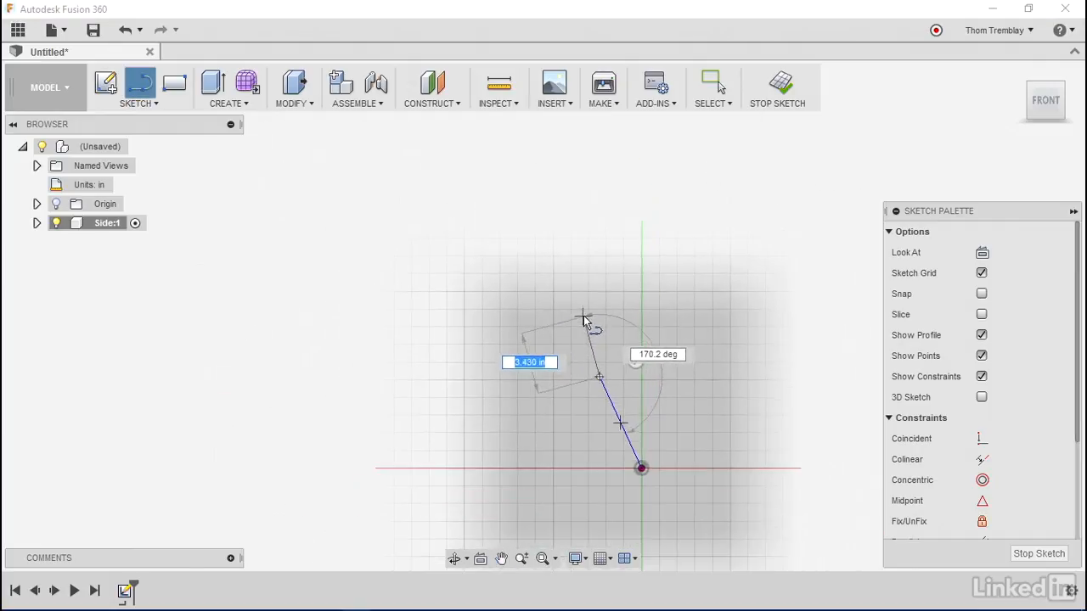
middle_click_drag(583, 304, 612, 345)
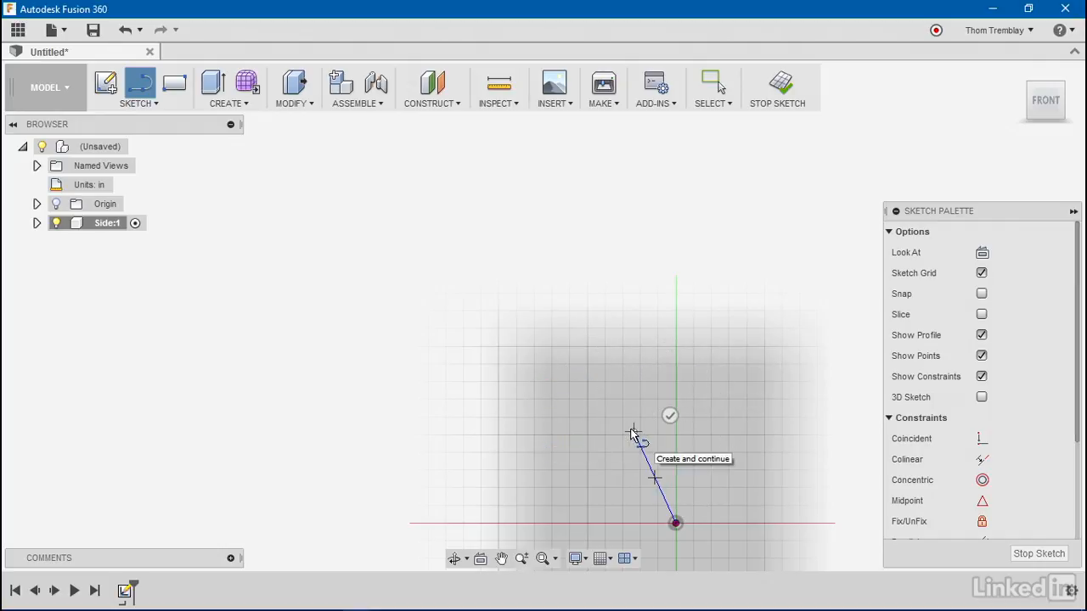
mouse_move(633, 433)
left_mouse_down()
mouse_move(599, 376)
mouse_move(508, 307)
mouse_move(376, 290)
mouse_move(529, 200)
mouse_move(654, 246)
mouse_move(641, 353)
left_mouse_up()
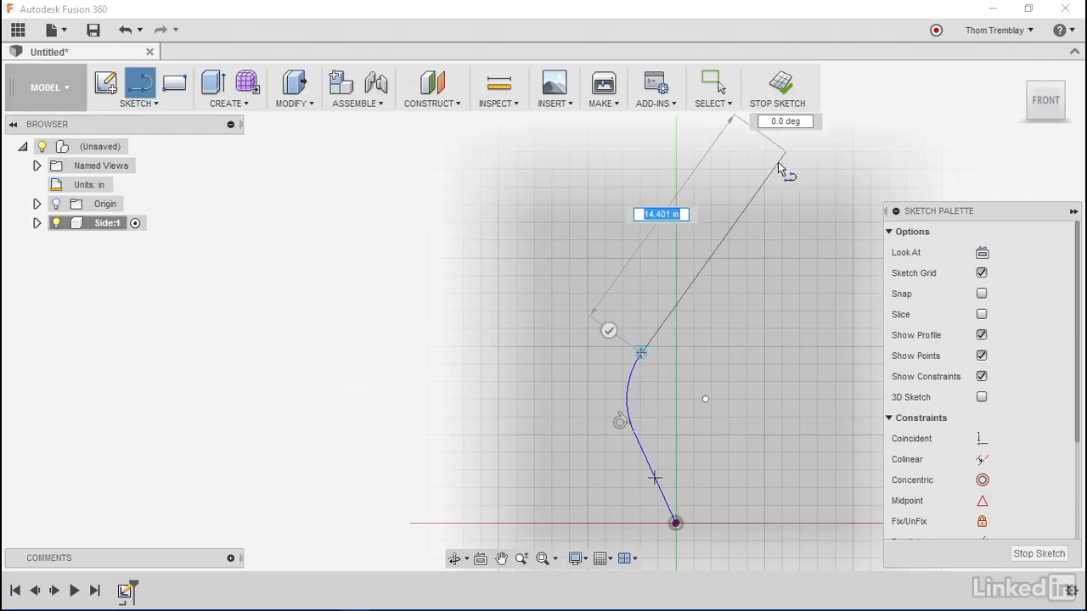
Step: Outline the long slanted strip from the arc's end with a tangent line up to the right, a short perpendicular end edge and a parallel return line
left_click(642, 361)
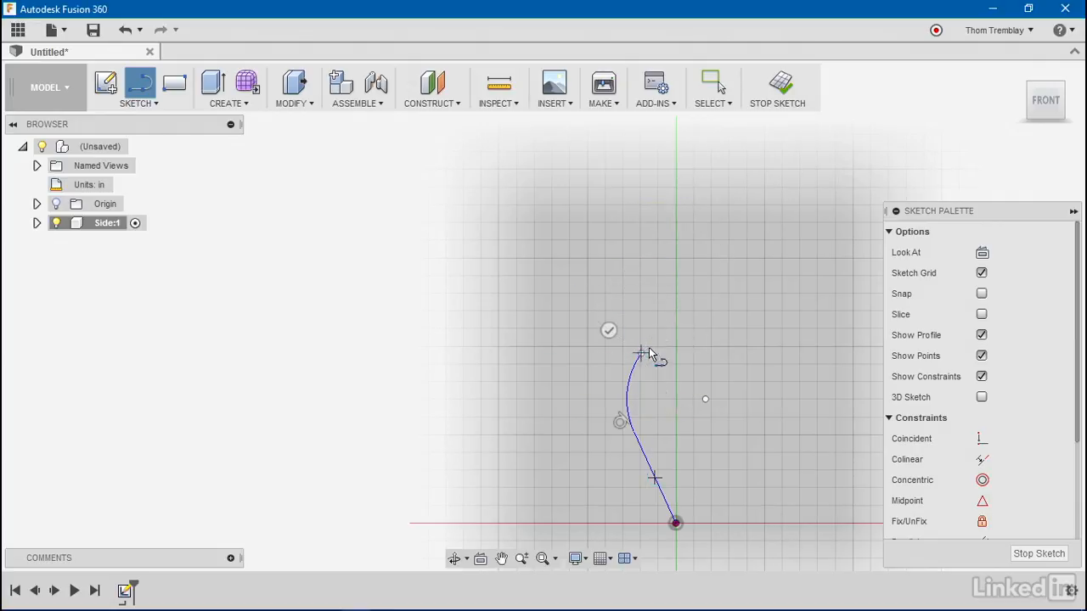
left_click(642, 357)
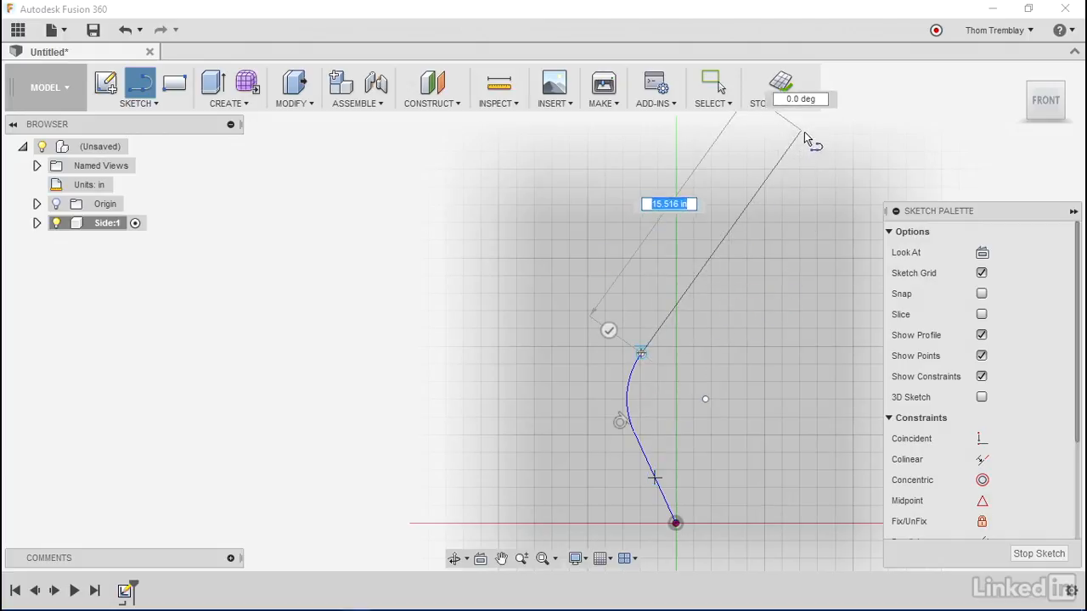
scroll(817, 125, "down", 2)
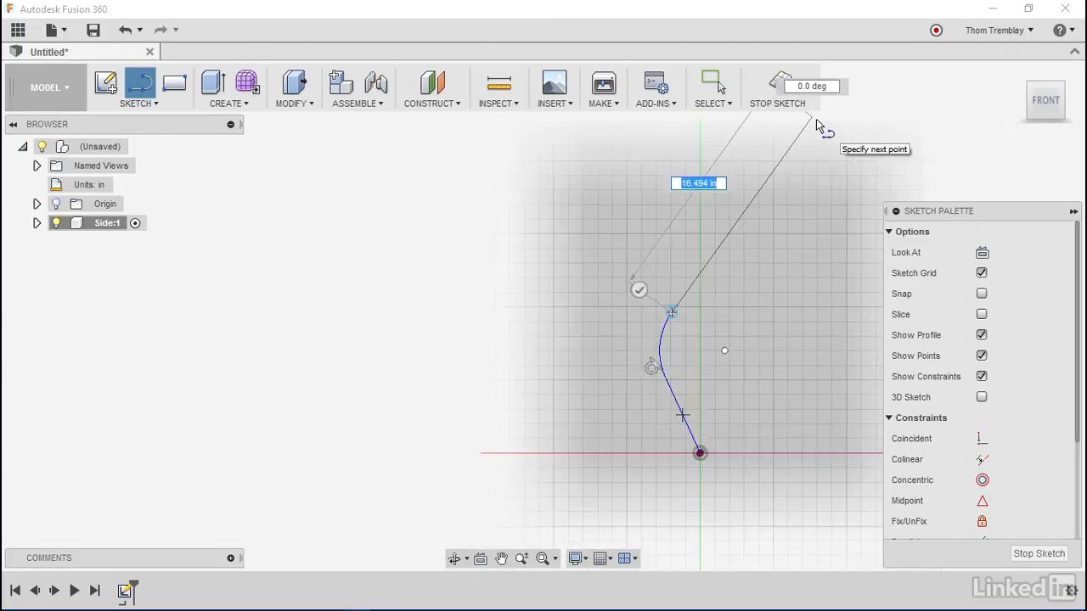
middle_click_drag(817, 116, 709, 262)
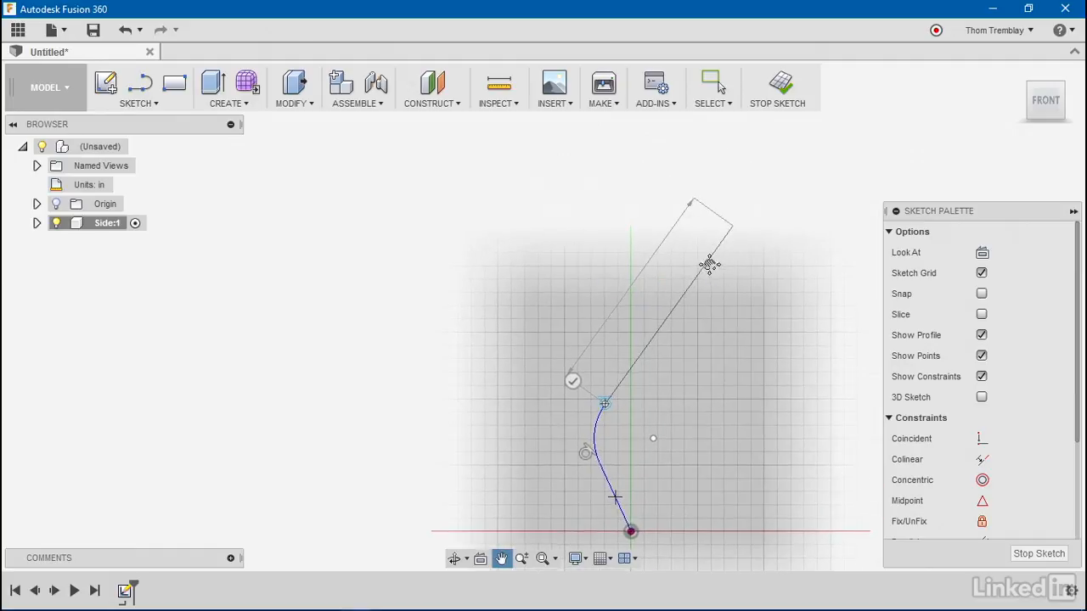
left_click(738, 217)
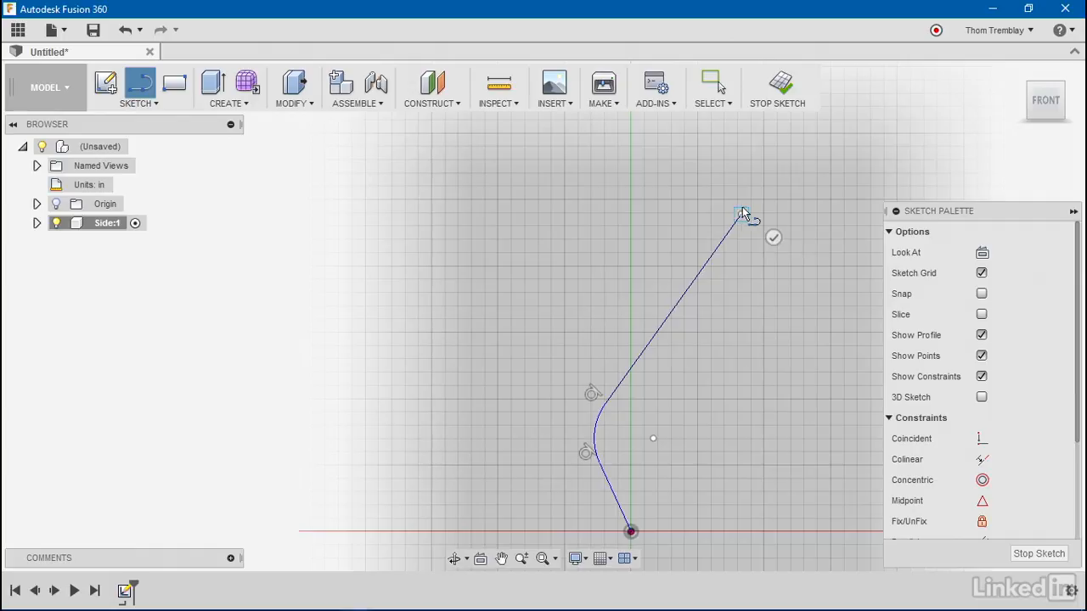
left_click(698, 181)
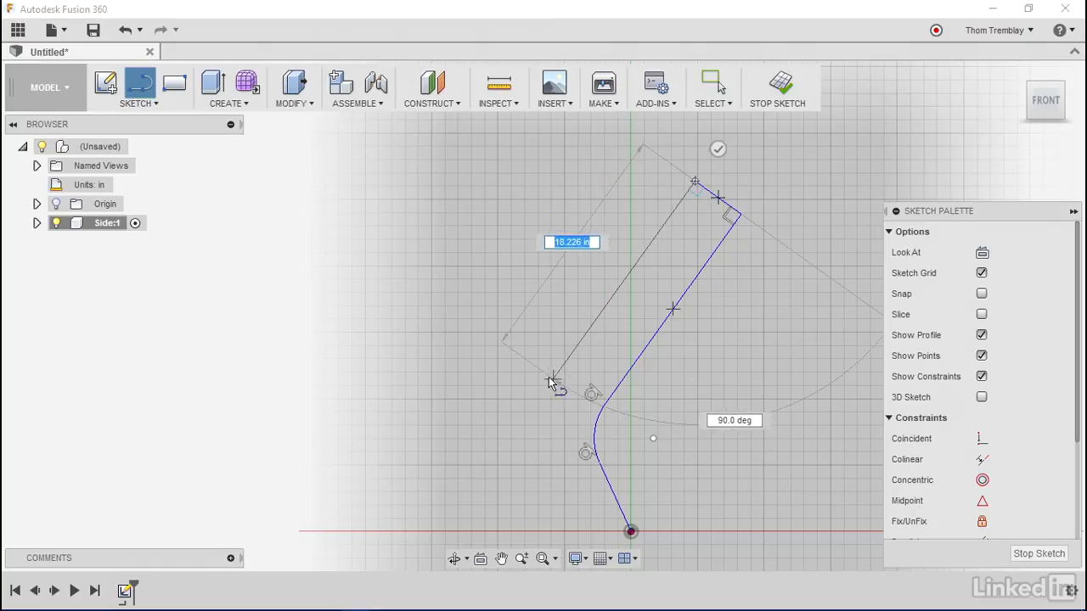
left_click(516, 412)
Step: Add a small tangent arc at the return line's lower end, followed by a long, shallow tangent arc bulging upward to the left
middle_click_drag(458, 455, 697, 411)
mouse_move(761, 371)
left_mouse_down()
mouse_move(697, 378)
mouse_move(709, 379)
left_mouse_up()
left_click_drag(637, 359, 465, 384)
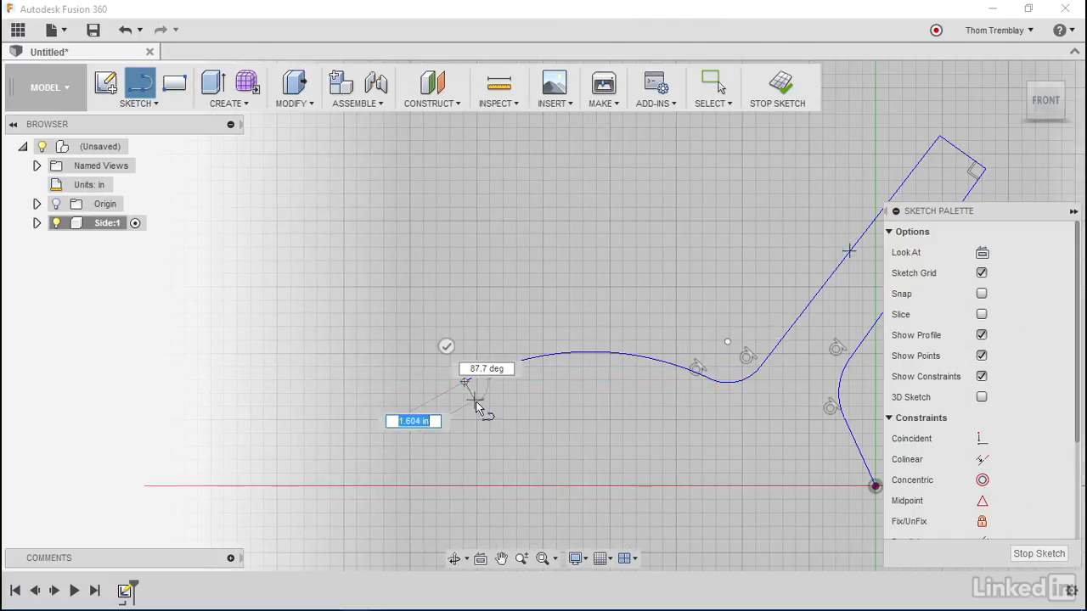
Step: Draw the front leg's outer edge about 8.4 in long down to the horizontal axis, and its foot edge along that axis
mouse_move(508, 491)
middle_mouse_down()
mouse_move(419, 410)
mouse_move(417, 432)
middle_mouse_up()
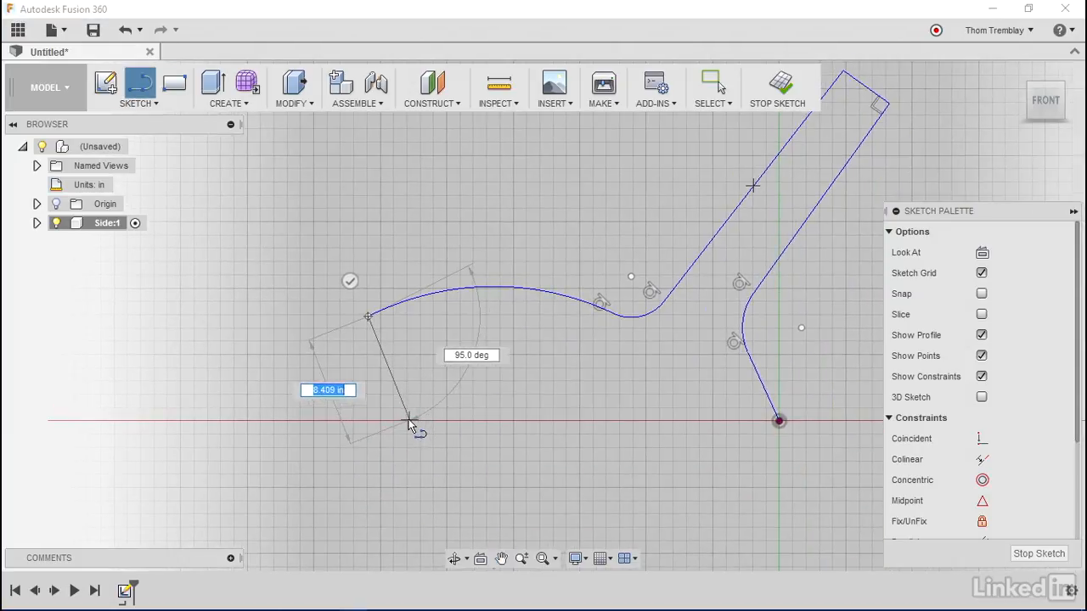
left_click(408, 420)
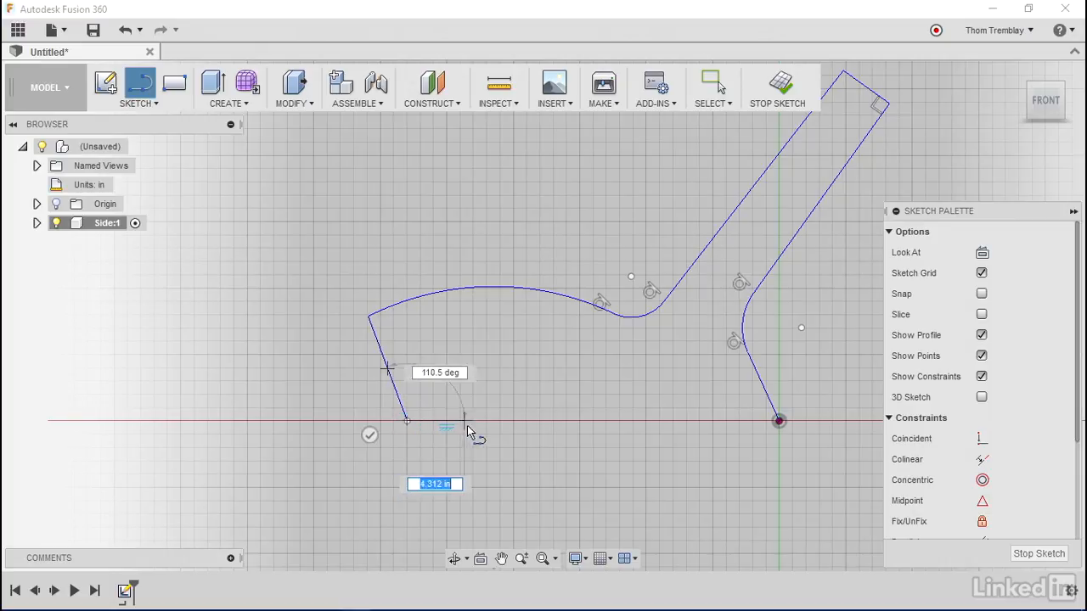
left_click(493, 422)
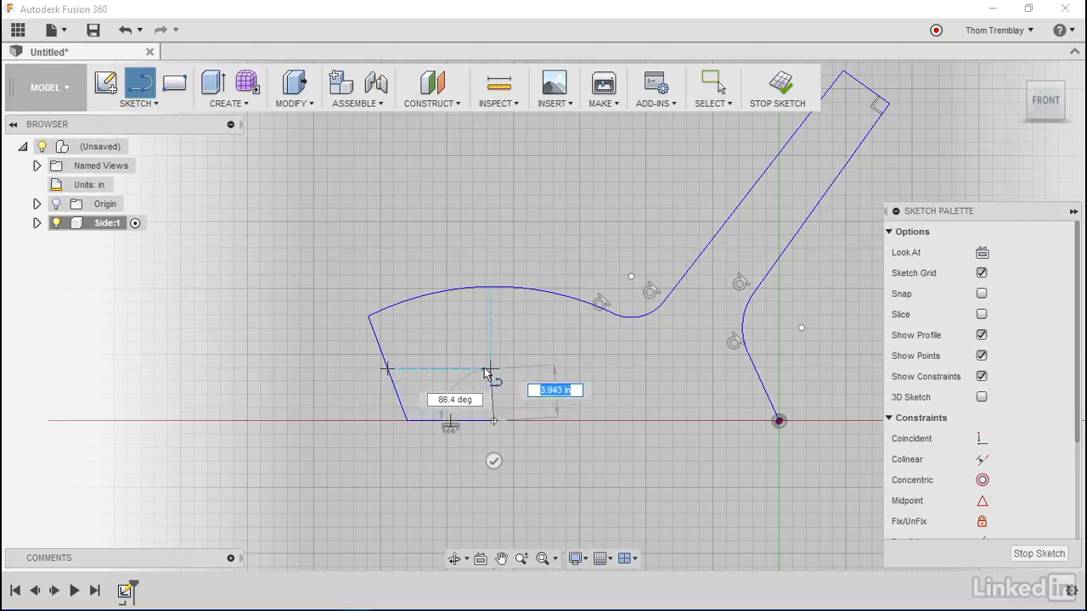
Step: Close the profile with an inner leg edge about 4.5 in long, two tangent arcs down to the horizontal axis and a line to the origin
scroll(489, 369, "up", 3)
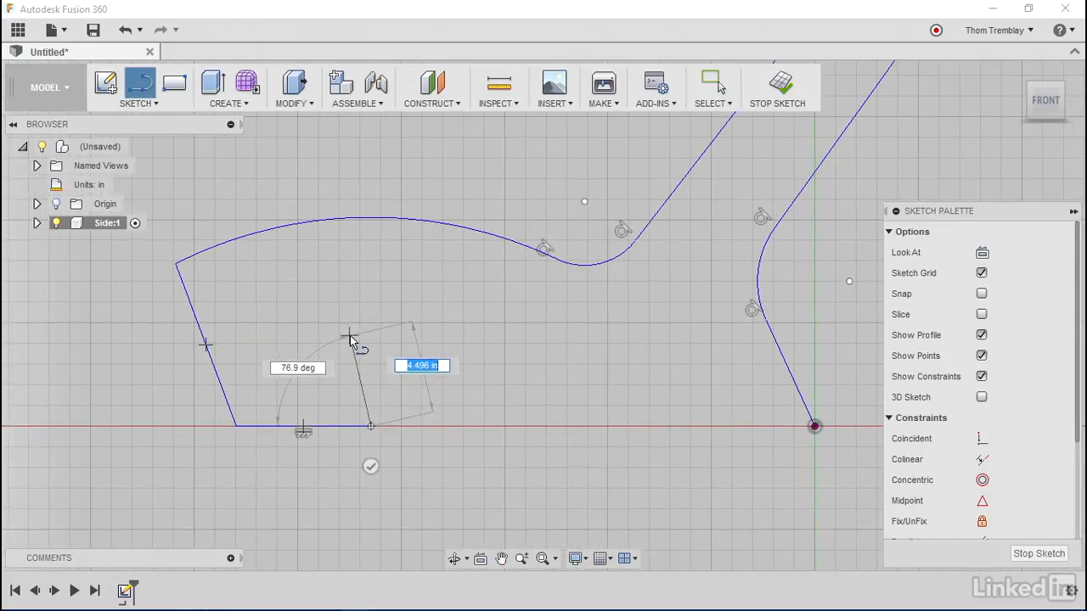
left_click(350, 337)
left_click_drag(351, 335, 716, 423)
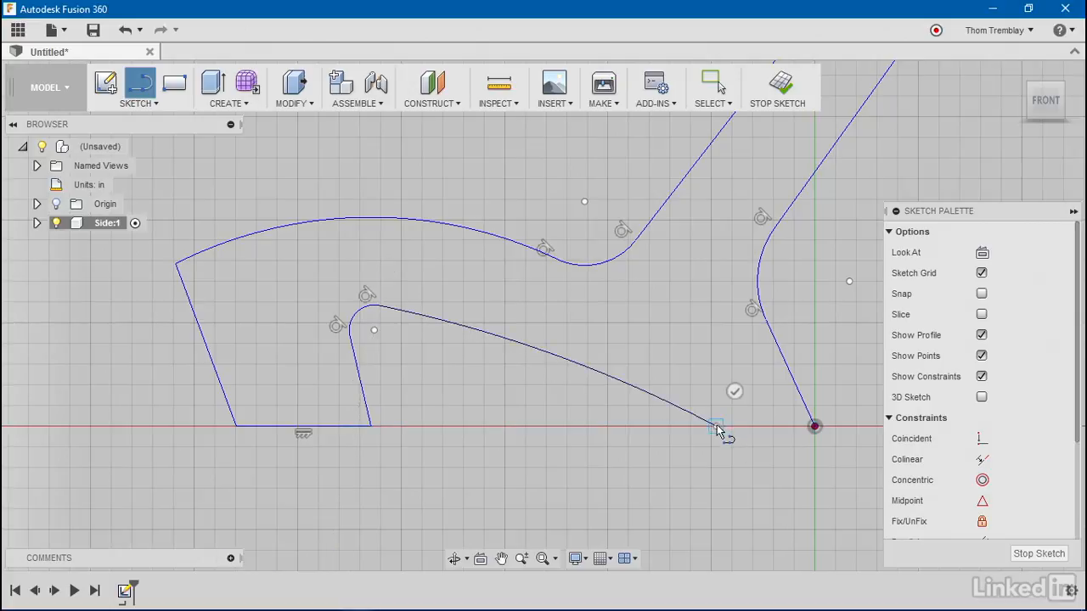
left_click(813, 426)
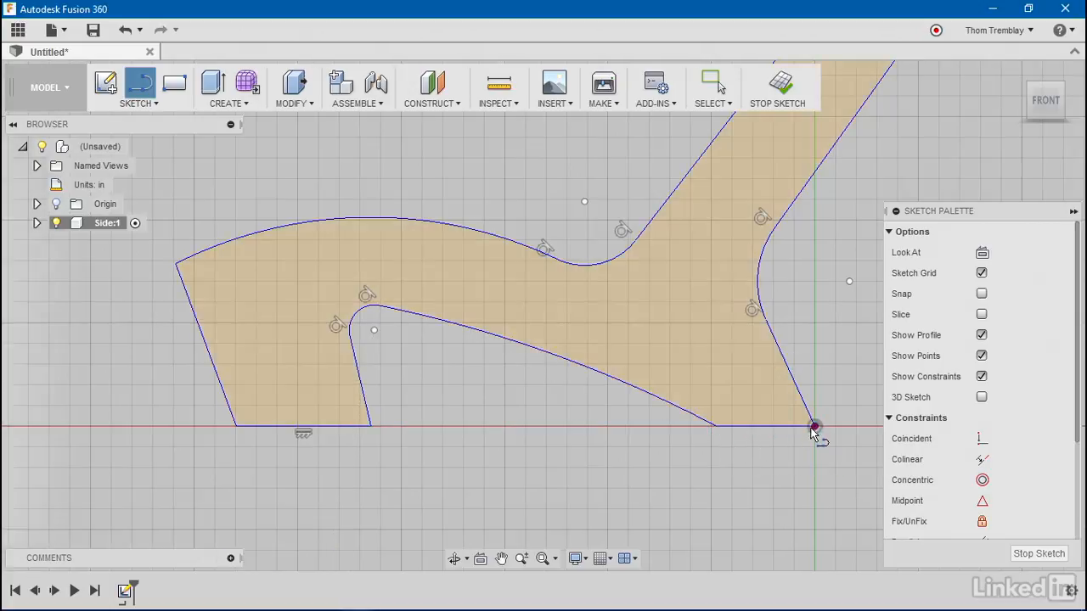
scroll(650, 467, "down", 2)
middle_click_drag(621, 456, 498, 494)
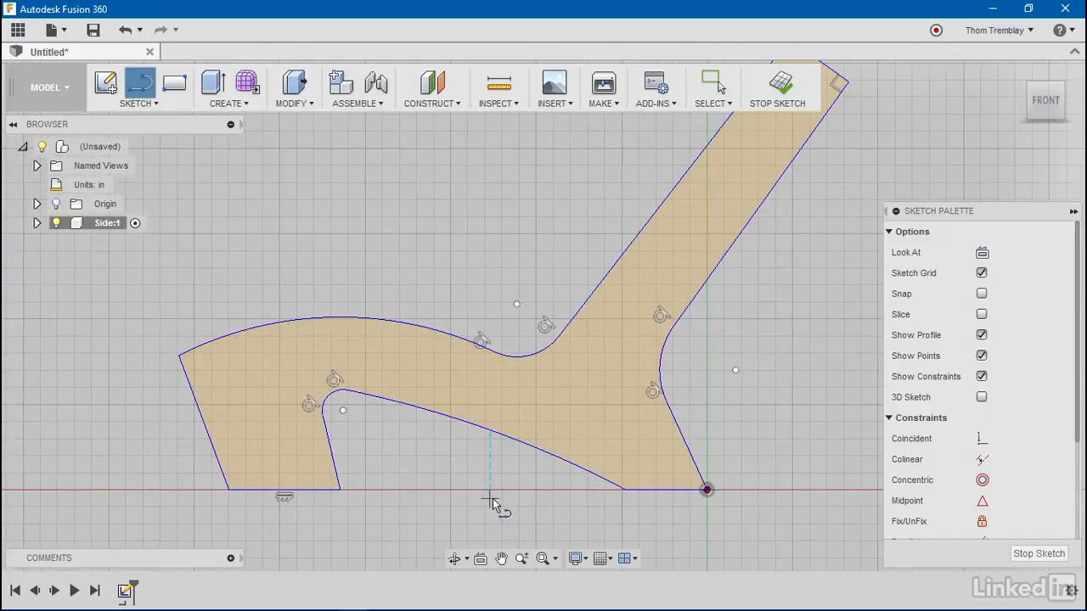
scroll(494, 500, "down", 3)
scroll(465, 493, "down", 1)
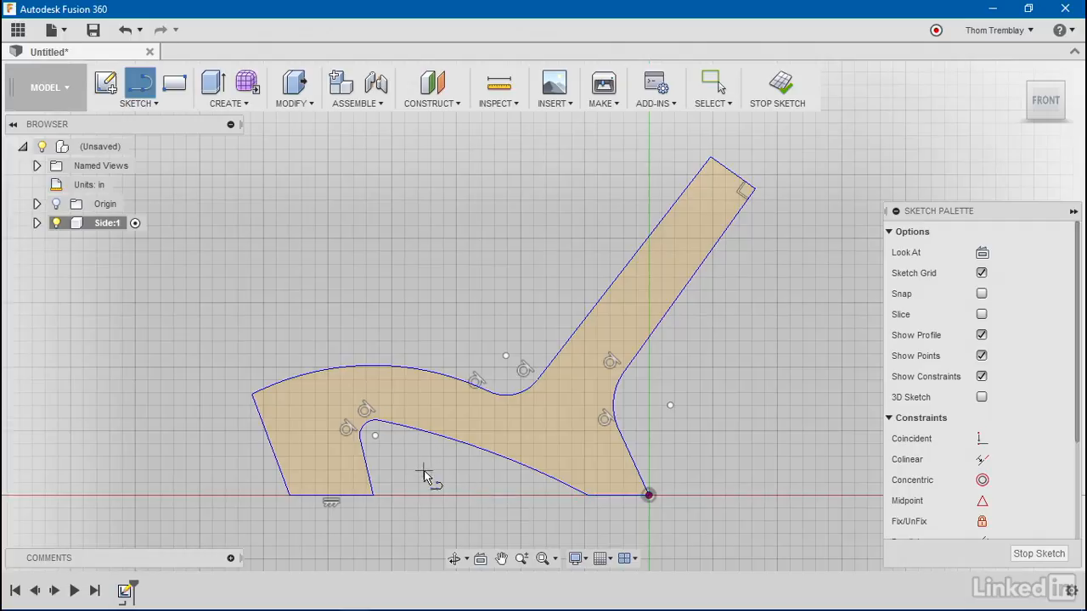
right_click(424, 475)
left_click(443, 478)
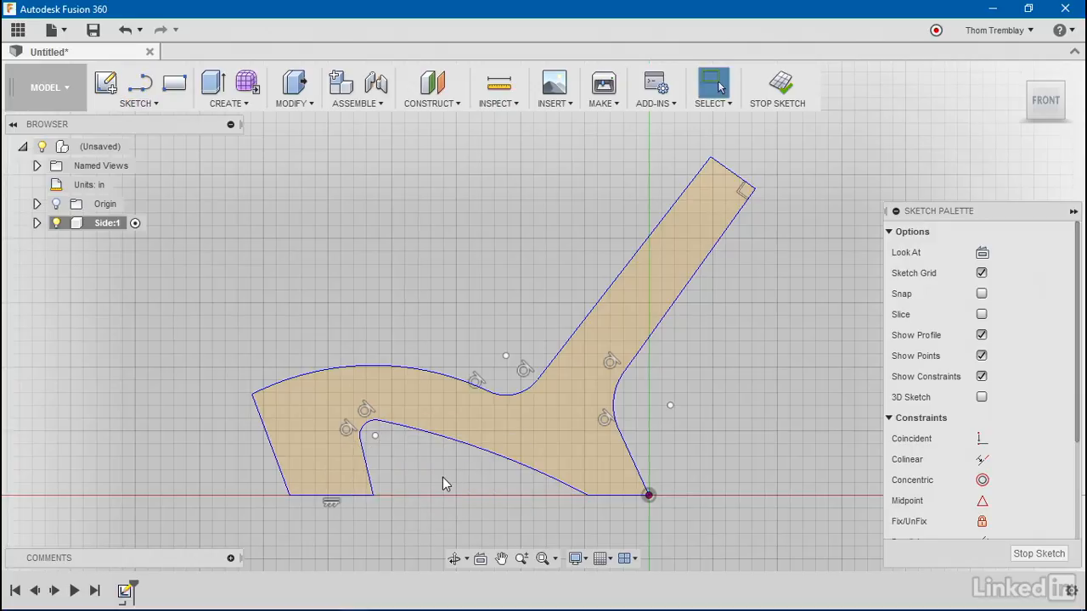
Step: Fillet the front leg's upper outer corner, between the long top arc and the slanted outer edge, with a 2.192 in radius
left_click(154, 103)
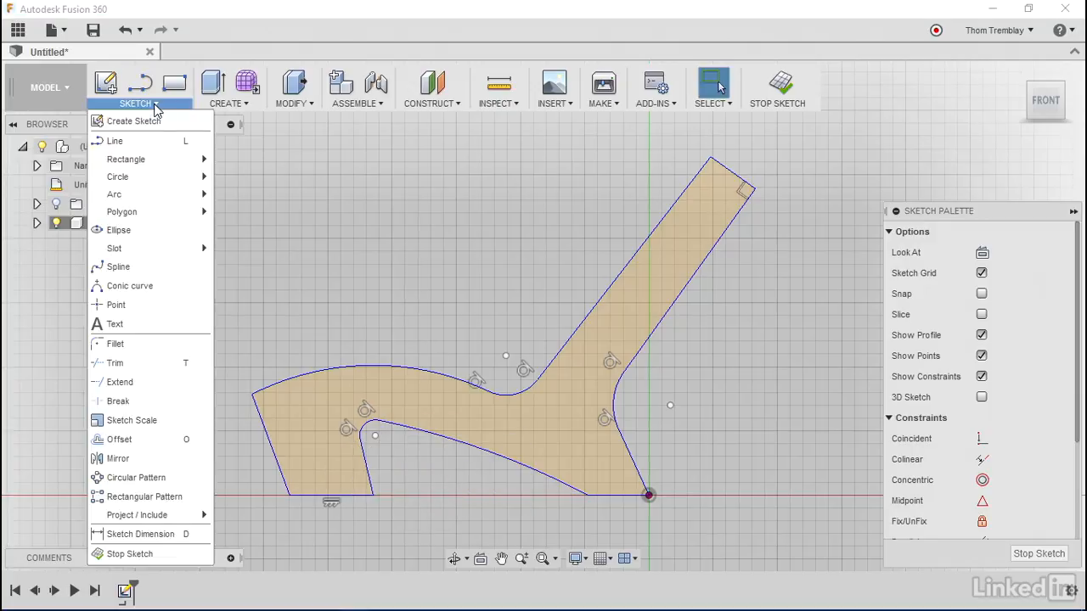
left_click(159, 342)
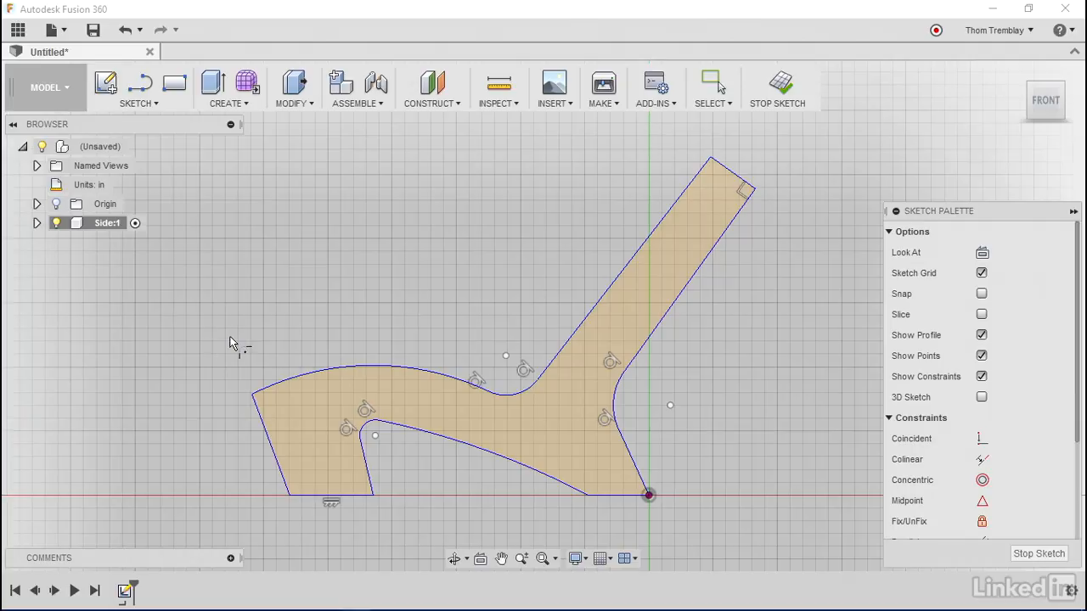
left_click(292, 372)
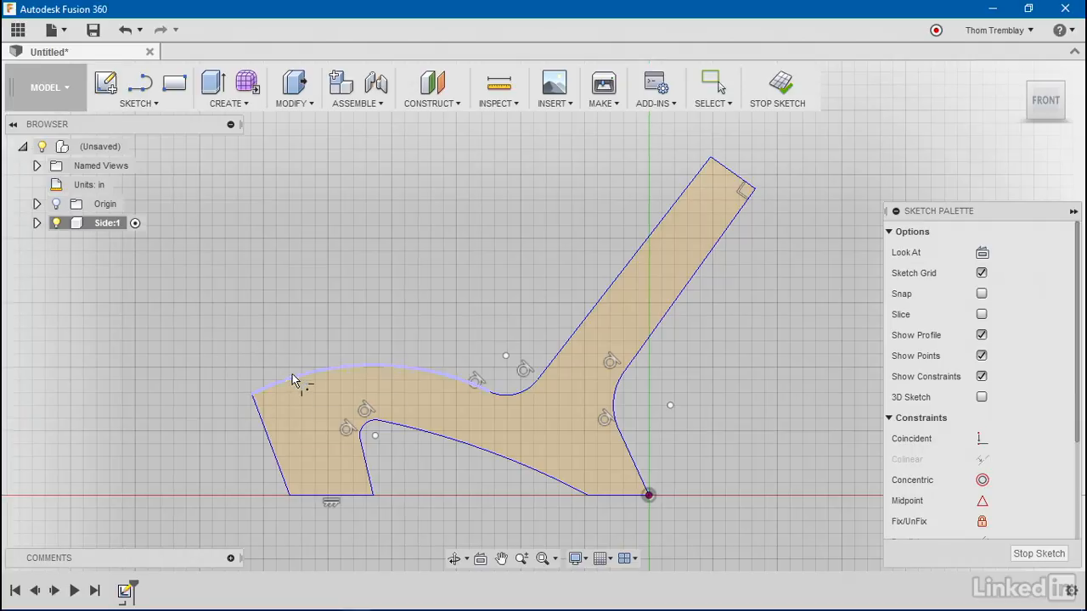
left_click(269, 436)
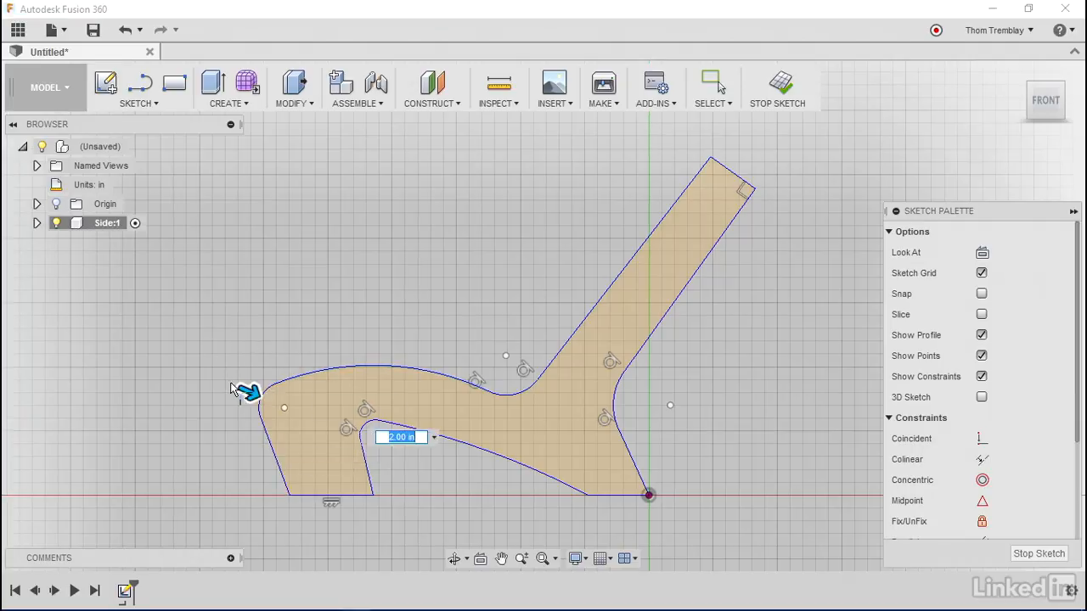
mouse_move(244, 391)
left_mouse_down()
mouse_move(254, 405)
mouse_move(207, 377)
mouse_move(232, 397)
left_mouse_up()
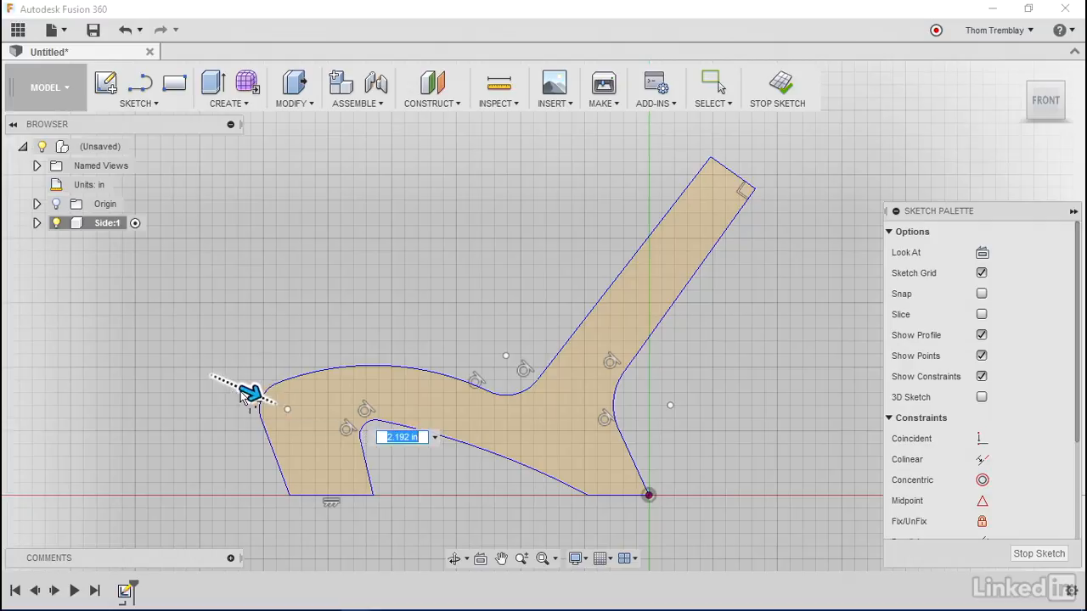
right_click(292, 321)
left_click(334, 323)
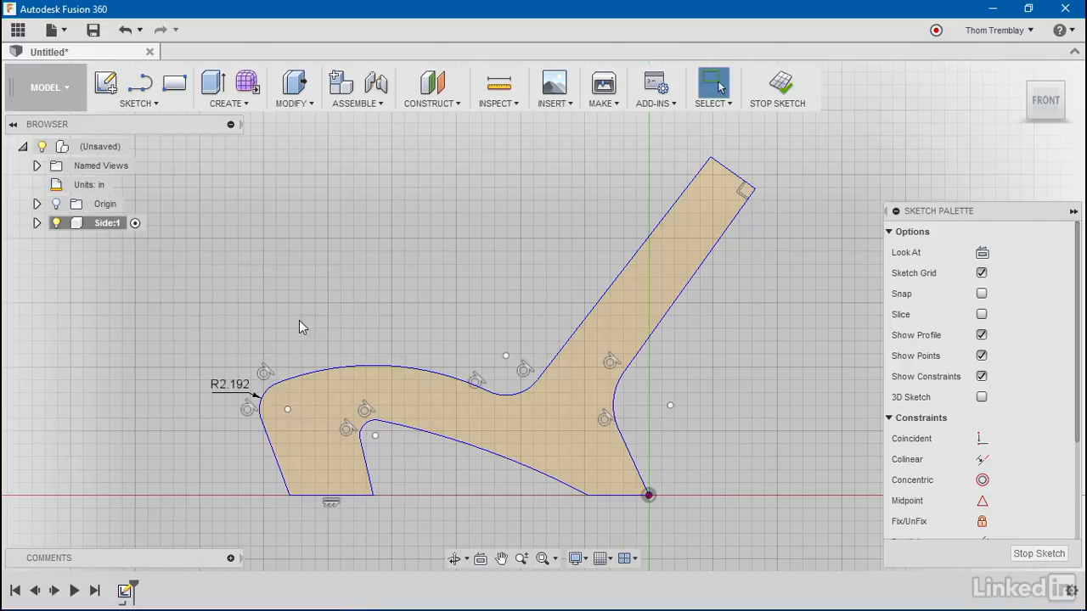
Step: Reshape the profile by raising the rounded front corner slightly outward and narrowing the slanted strip at its upper end
left_click_drag(286, 374, 270, 367)
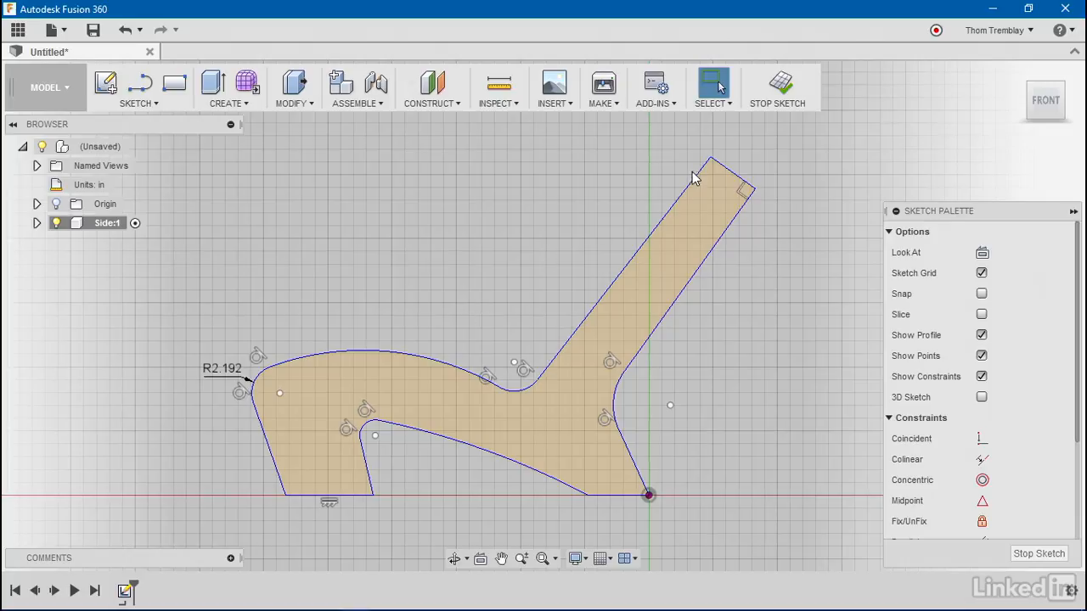
left_click_drag(714, 160, 726, 162)
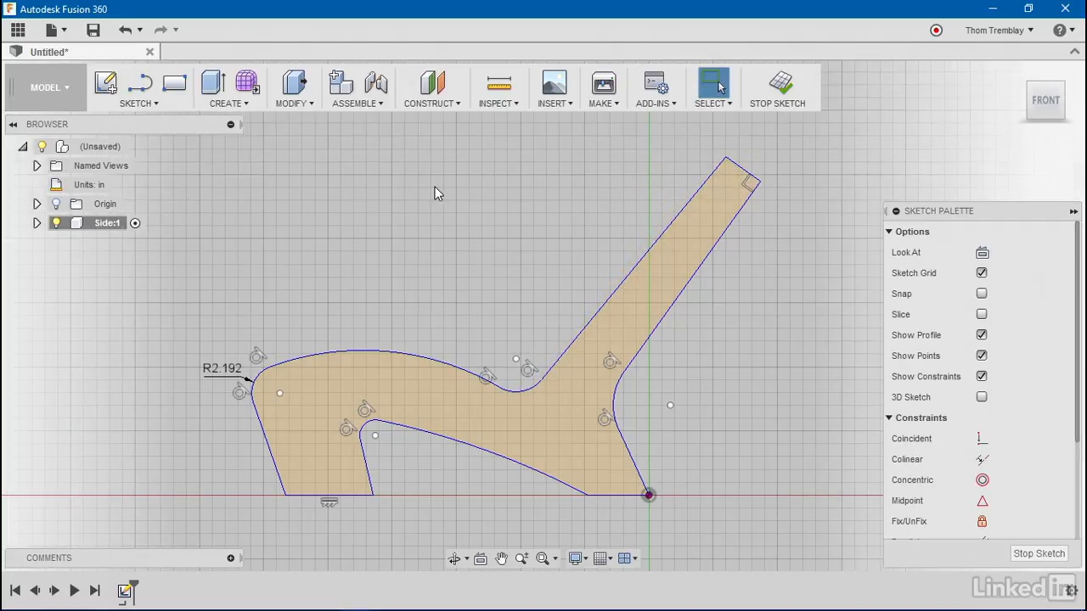
Step: Dimension the vertical height from the origin to the slanted strip's highest corner as 32 in
right_click(455, 174)
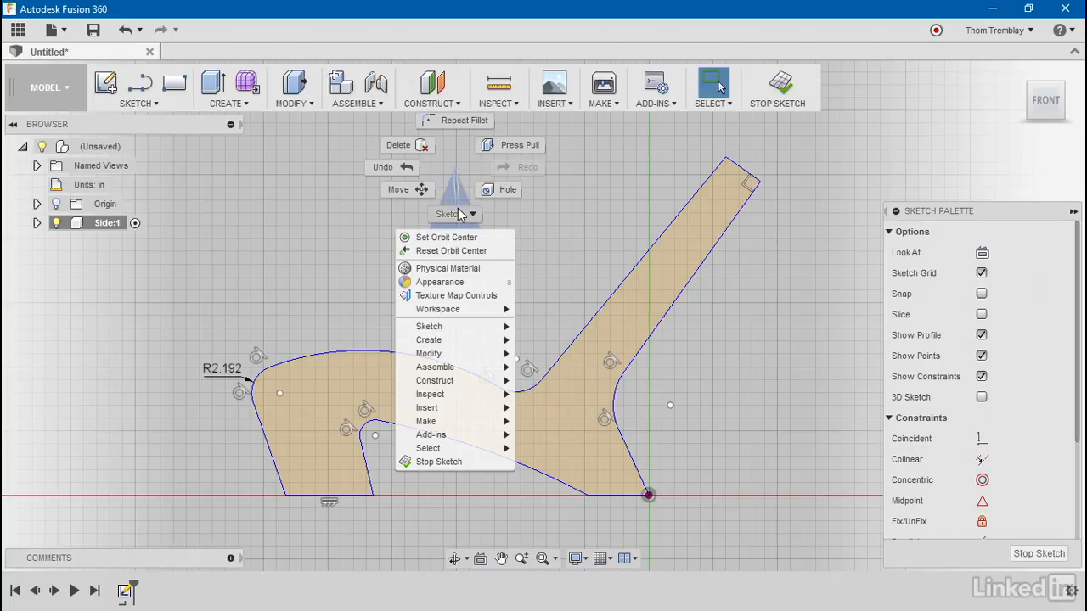
mouse_move(457, 215)
left_click(409, 213)
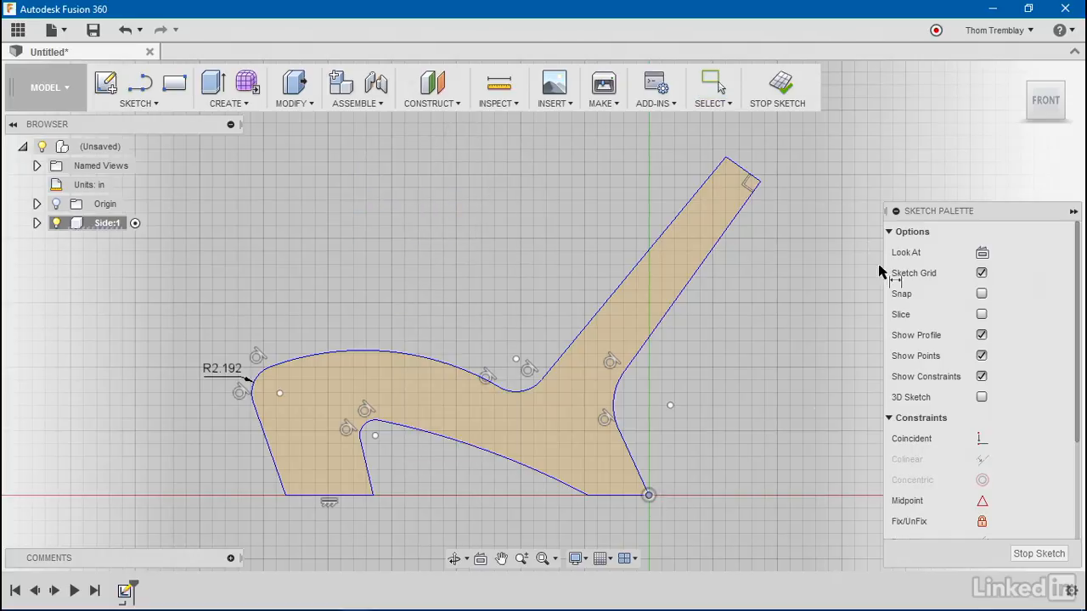
left_click(726, 158)
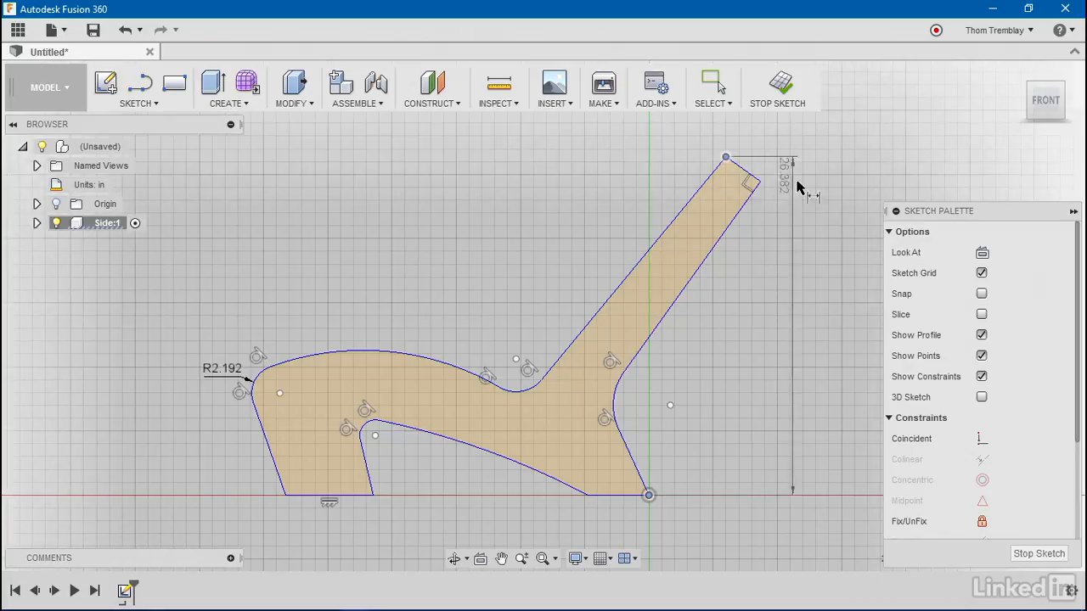
left_click(800, 330)
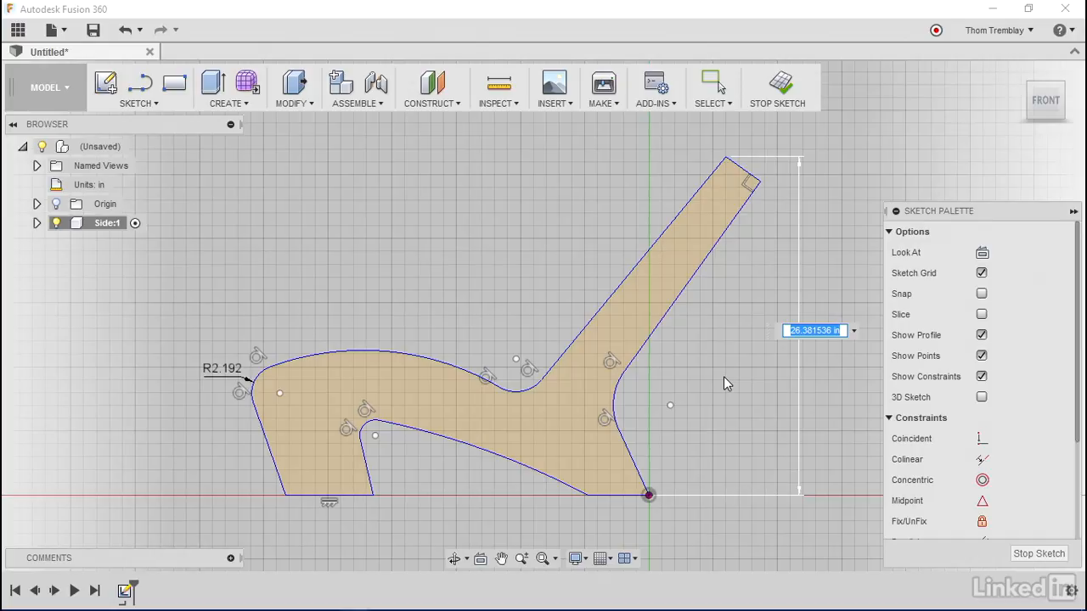
type("32")
key("Return")
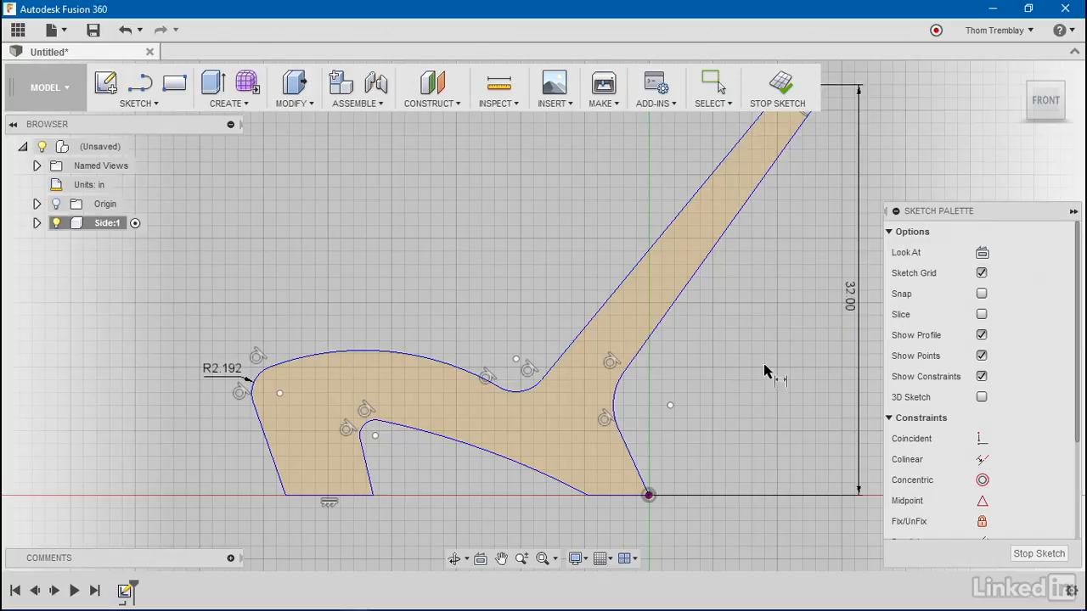
scroll(768, 343, "down", 2)
middle_click_drag(768, 344, 674, 427)
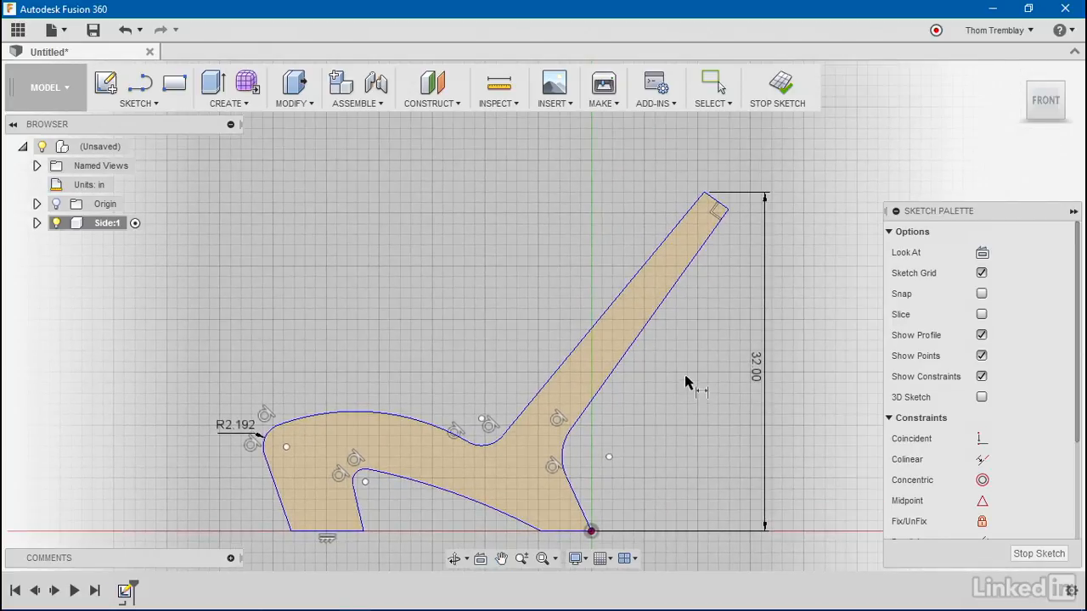
key("Escape")
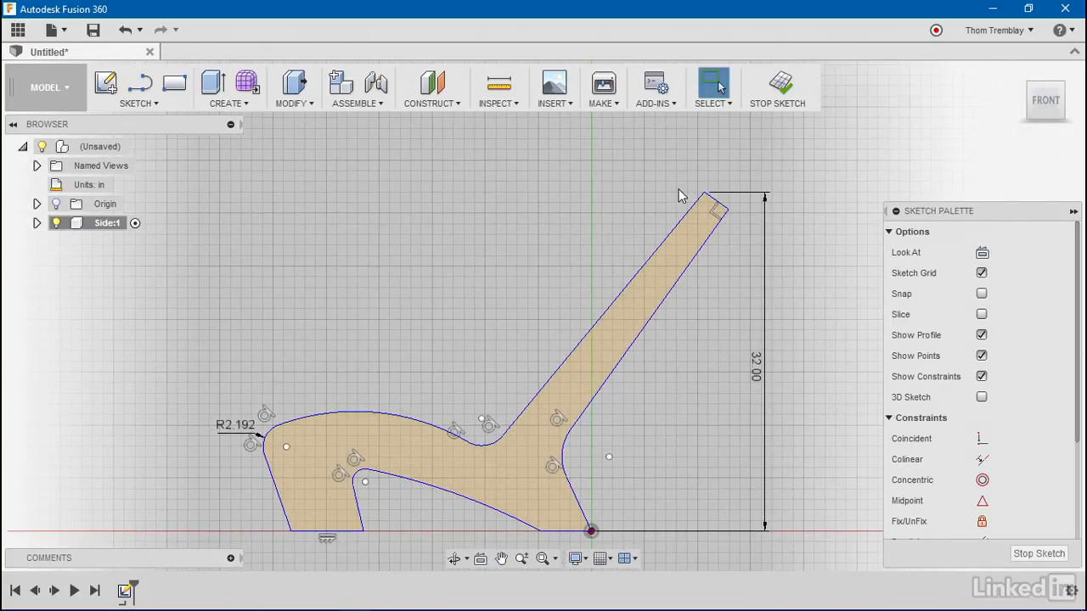
Step: Widen and steepen the slanted strip by moving the corners of its upper end toward the front leg
left_click_drag(704, 193, 670, 193)
left_click_drag(710, 225, 709, 217)
key("Escape")
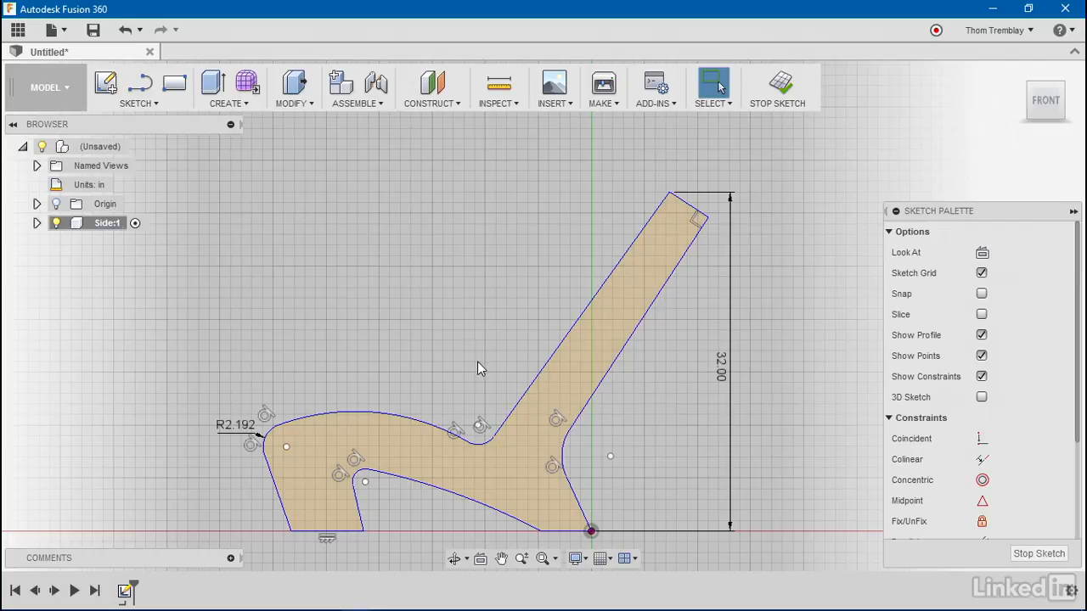
Step: Widen the front leg by moving its slanted outer edge and rounded corner together away from the origin
mouse_move(491, 330)
middle_mouse_down()
mouse_move(633, 287)
mouse_move(663, 300)
middle_mouse_up()
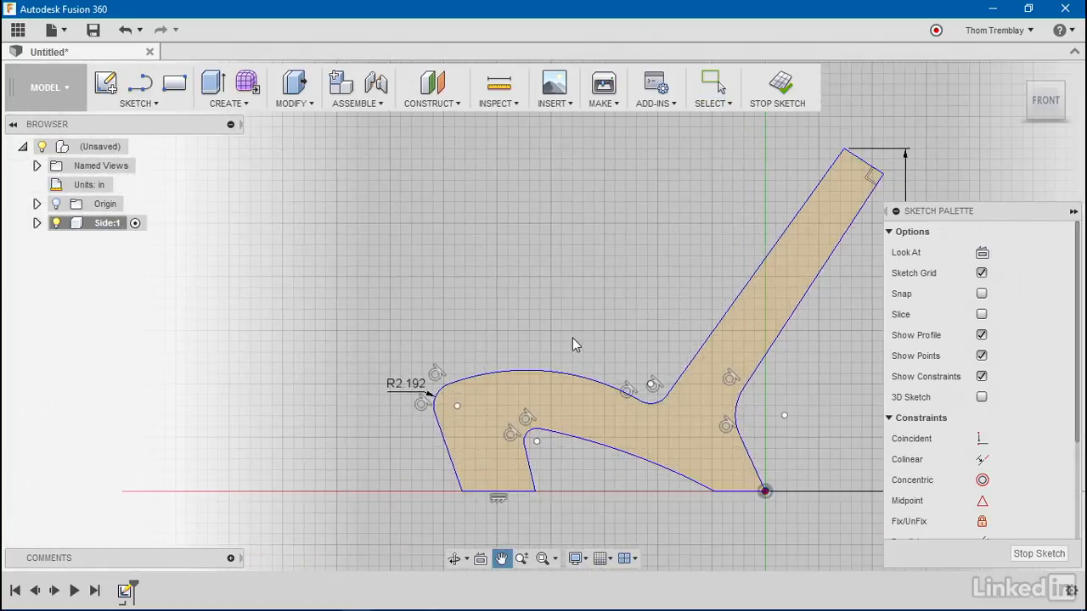
left_click_drag(365, 351, 496, 514)
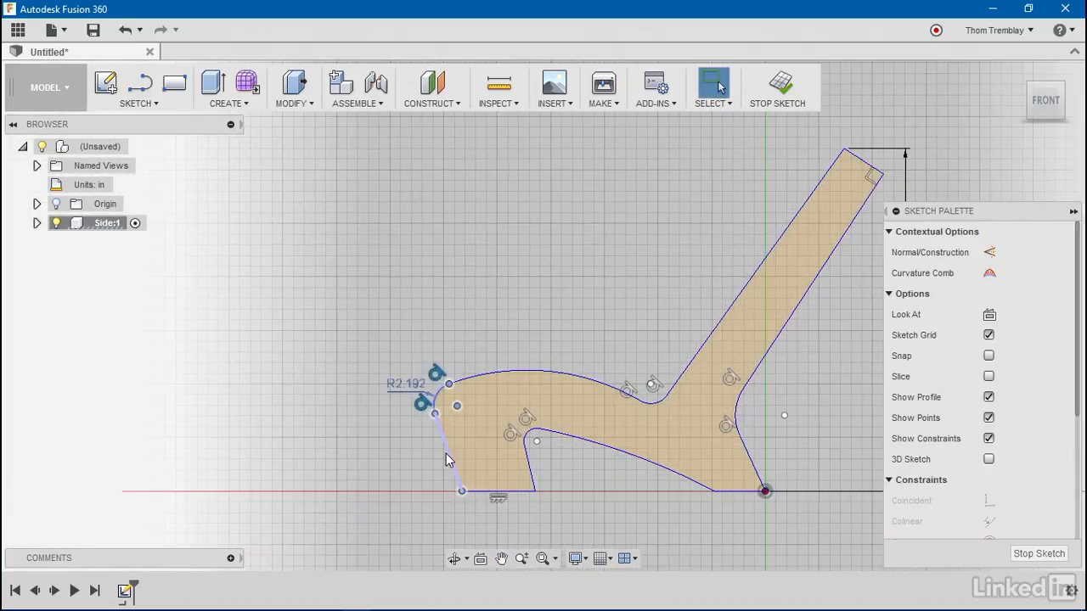
left_click_drag(447, 453, 400, 454)
left_click_drag(450, 490, 421, 490)
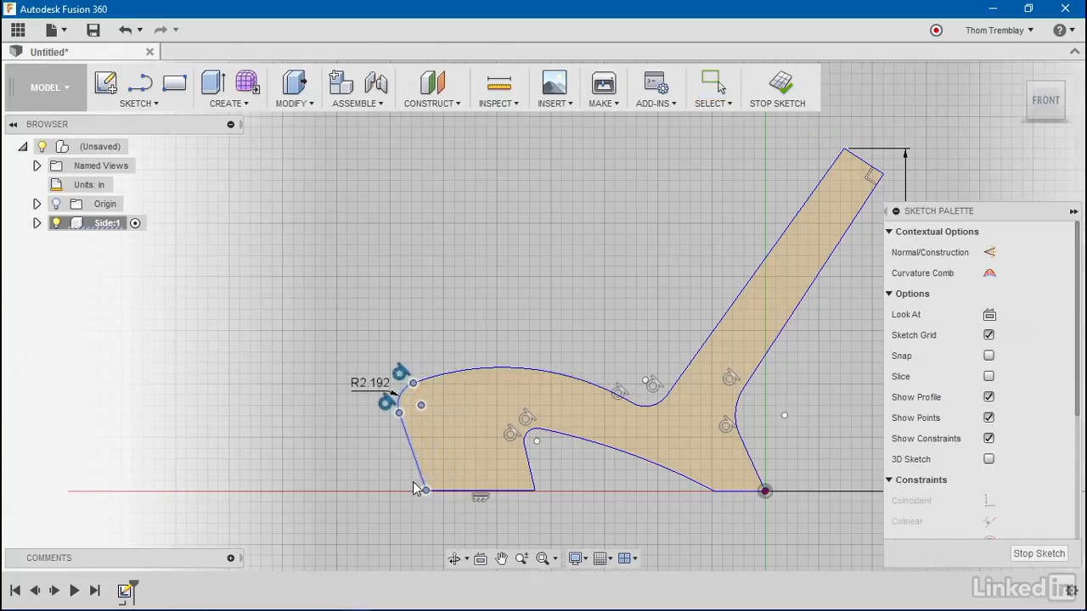
Step: Shift the whole front leg, including its foot edge and both corner arcs, slightly farther from the origin
left_click(314, 330)
left_click_drag(314, 330, 581, 521)
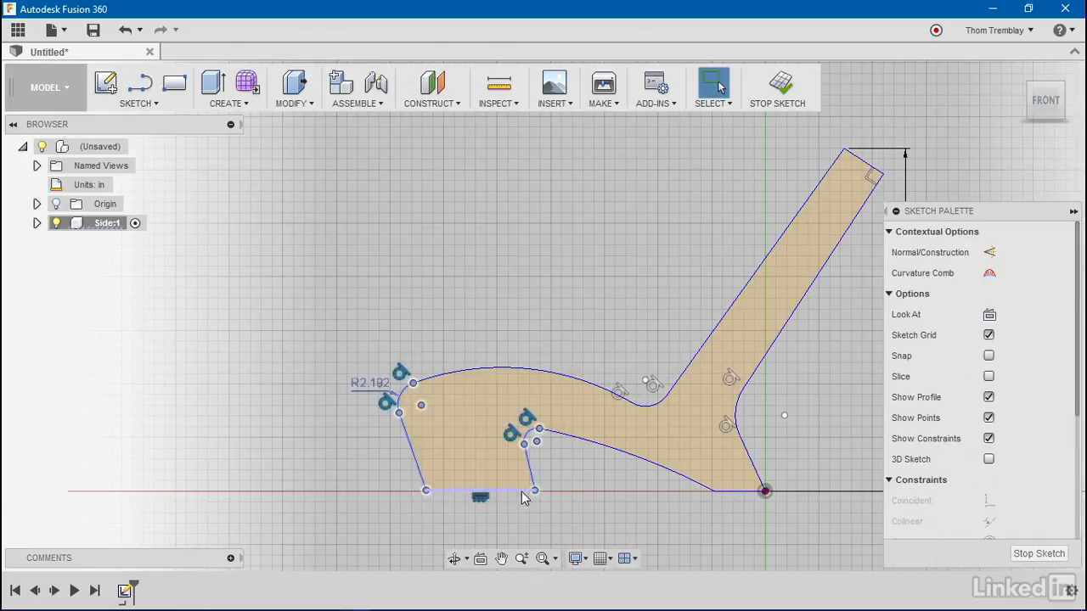
left_click_drag(536, 490, 521, 488)
left_click(574, 507)
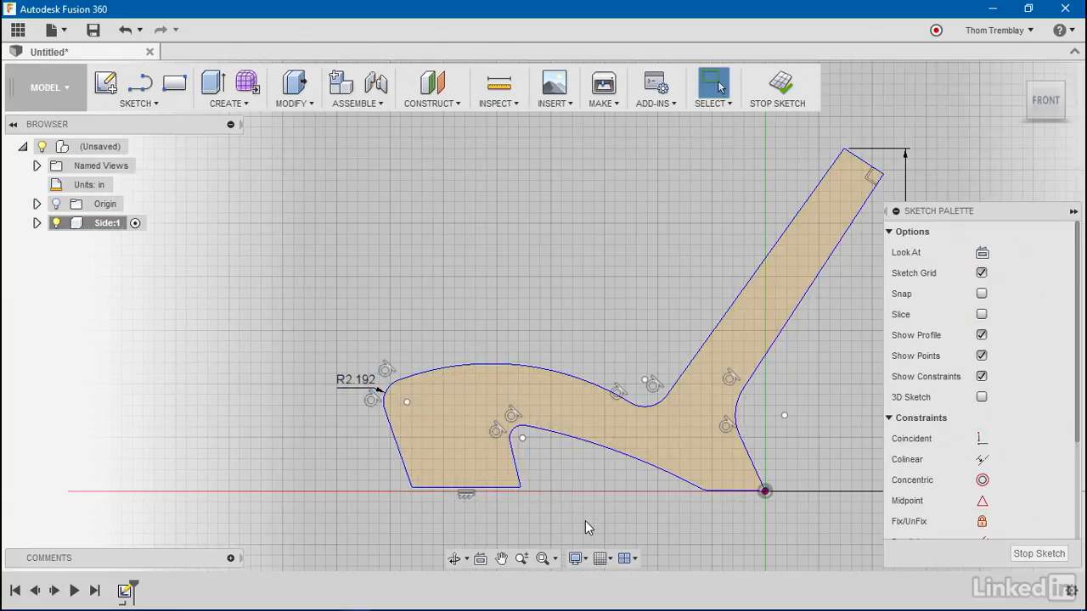
Step: Apply a Colinear constraint between the front leg's foot edge and the rear foot edge at the origin
scroll(1009, 433, "down", 3)
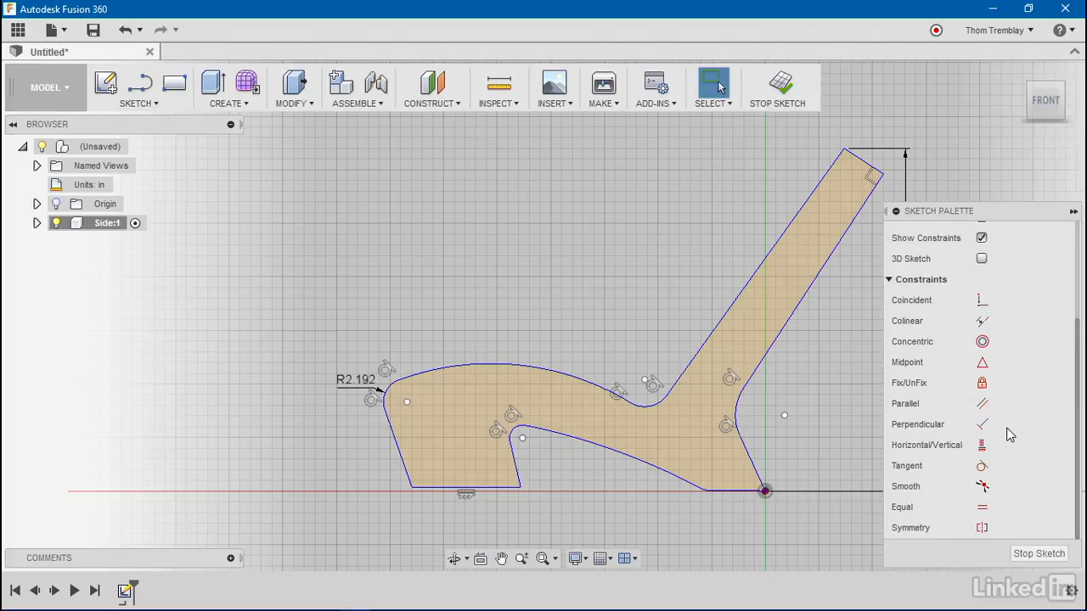
left_click(984, 324)
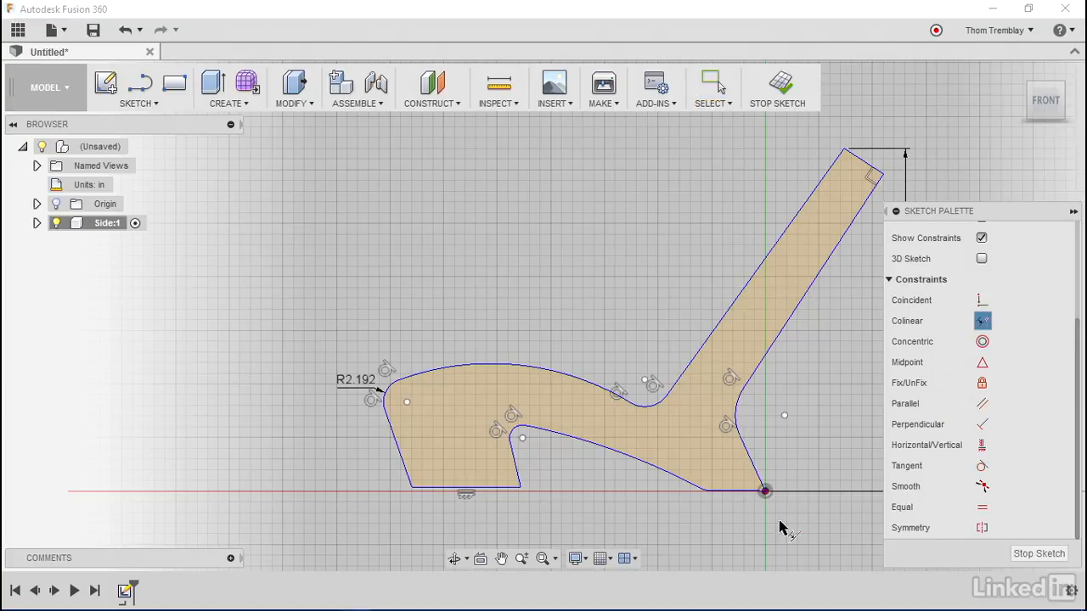
left_click(502, 487)
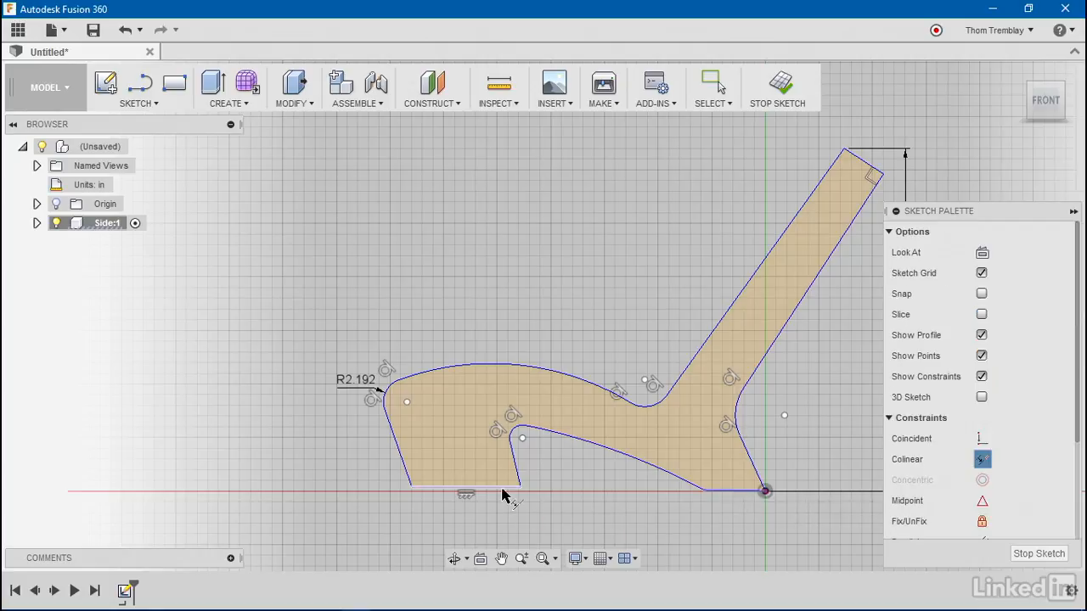
left_click(501, 491)
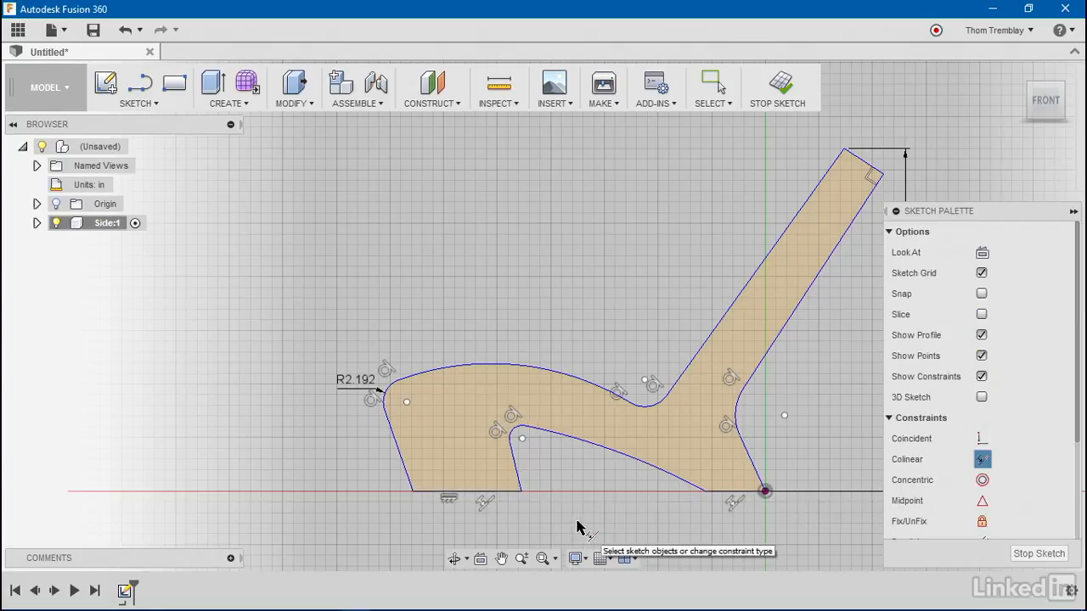
right_click(829, 426)
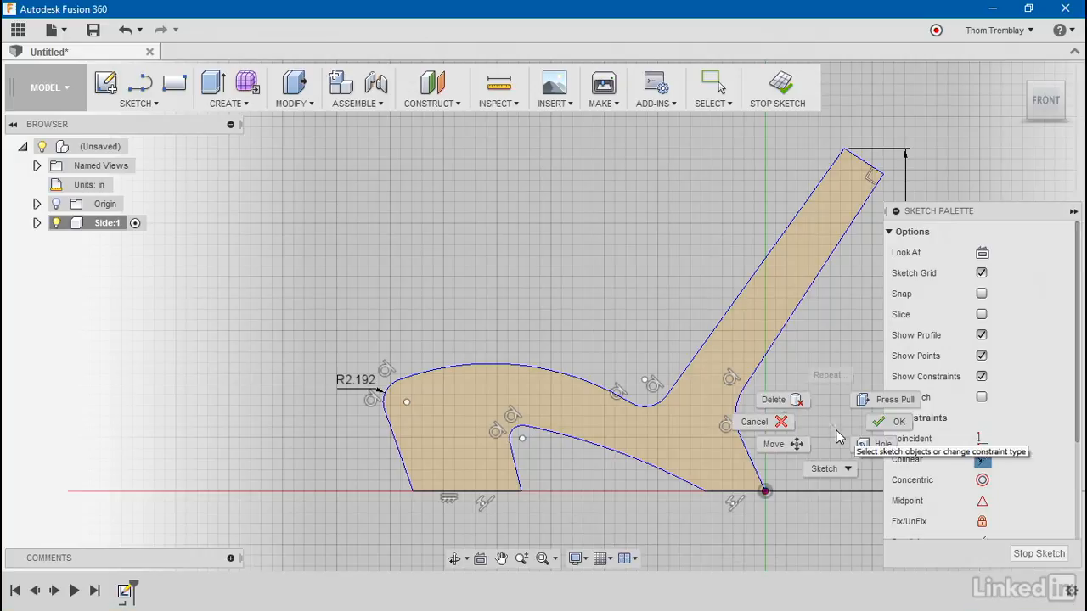
left_click(781, 422)
Step: Enlarge the tangent arc joining the long top arc to the slanted strip by moving its center upward, and finish the sketch
left_click_drag(645, 382, 640, 354)
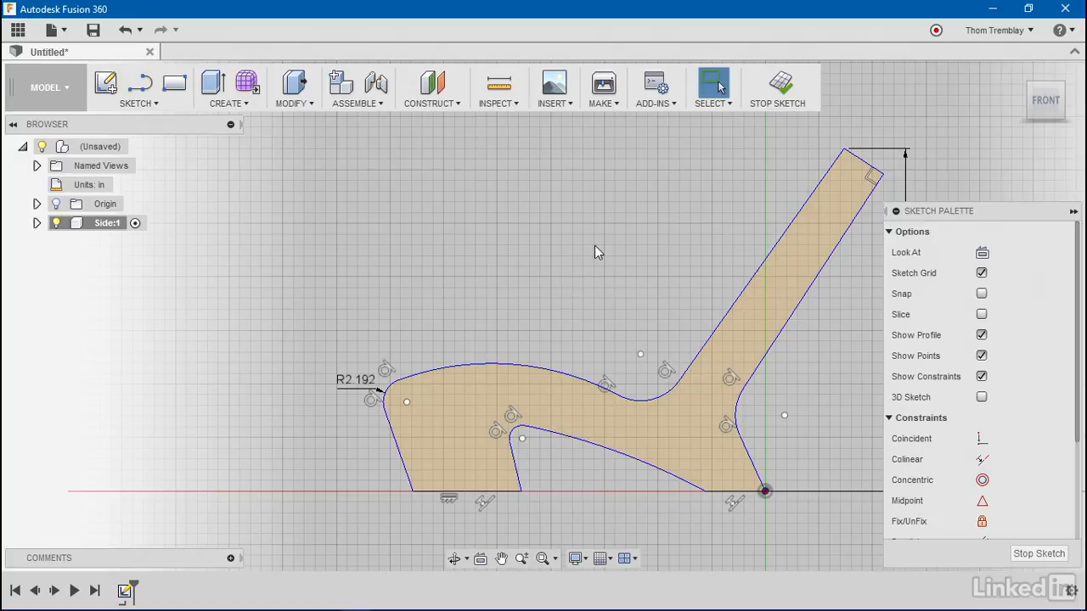
left_click(781, 82)
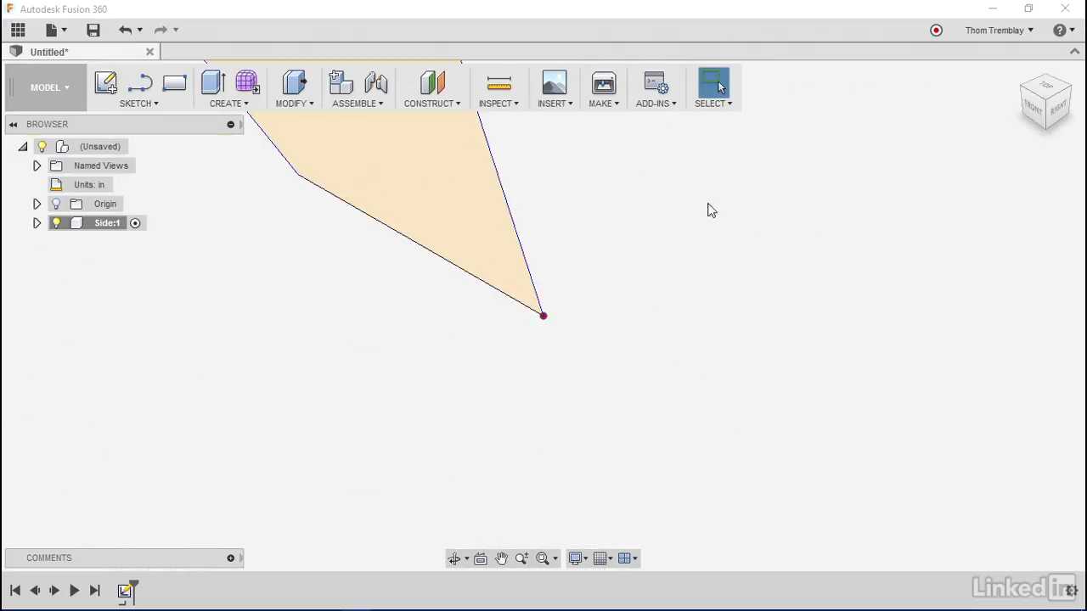